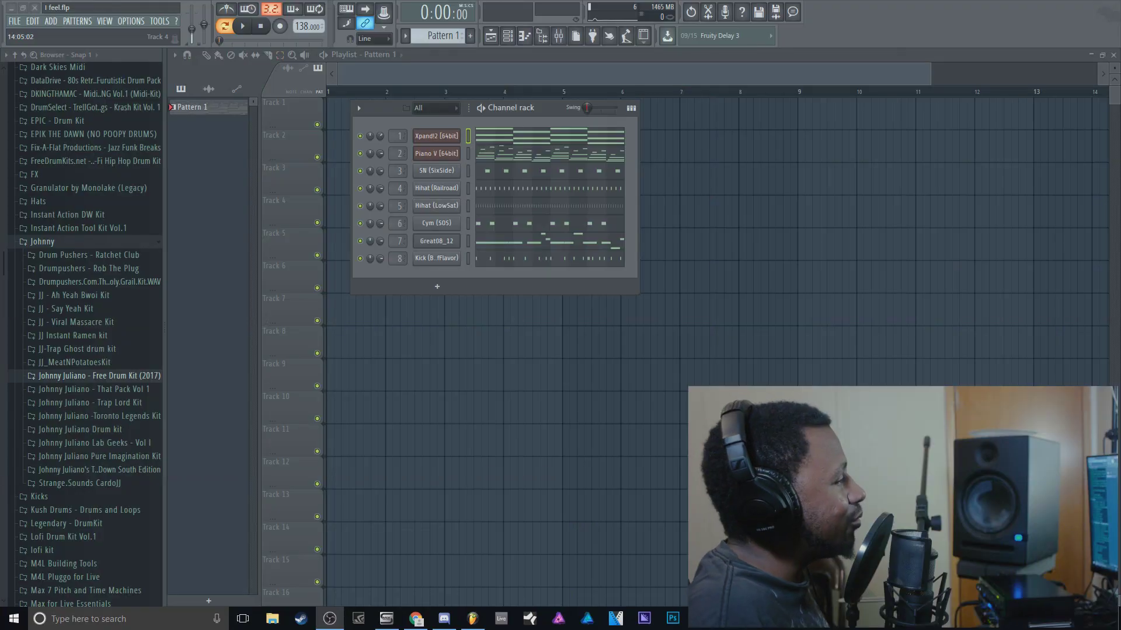
Nudge the Channel rack window a little to the left over the empty playlist.
{"action": "left_click_drag", "start_coordinate": [555, 106], "coordinate": [530, 104]}
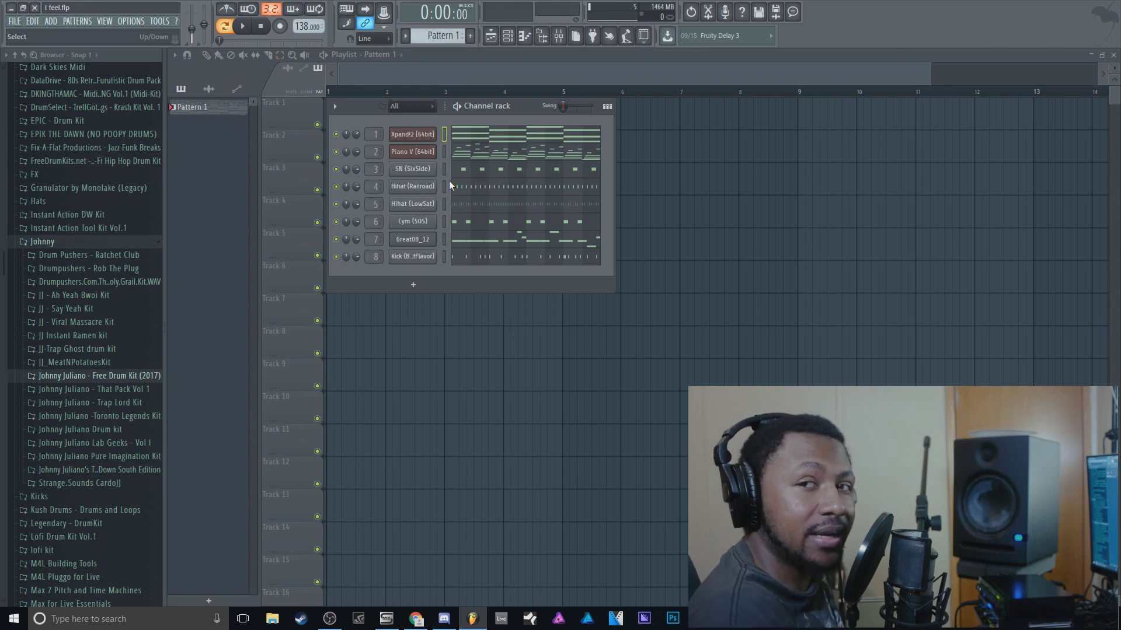
Solo the Hihat (Railroad) channel and play it briefly to audition it.
{"action": "right_click", "coordinate": [336, 186]}
{"action": "left_click", "coordinate": [408, 193]}
{"action": "left_click", "coordinate": [252, 35]}
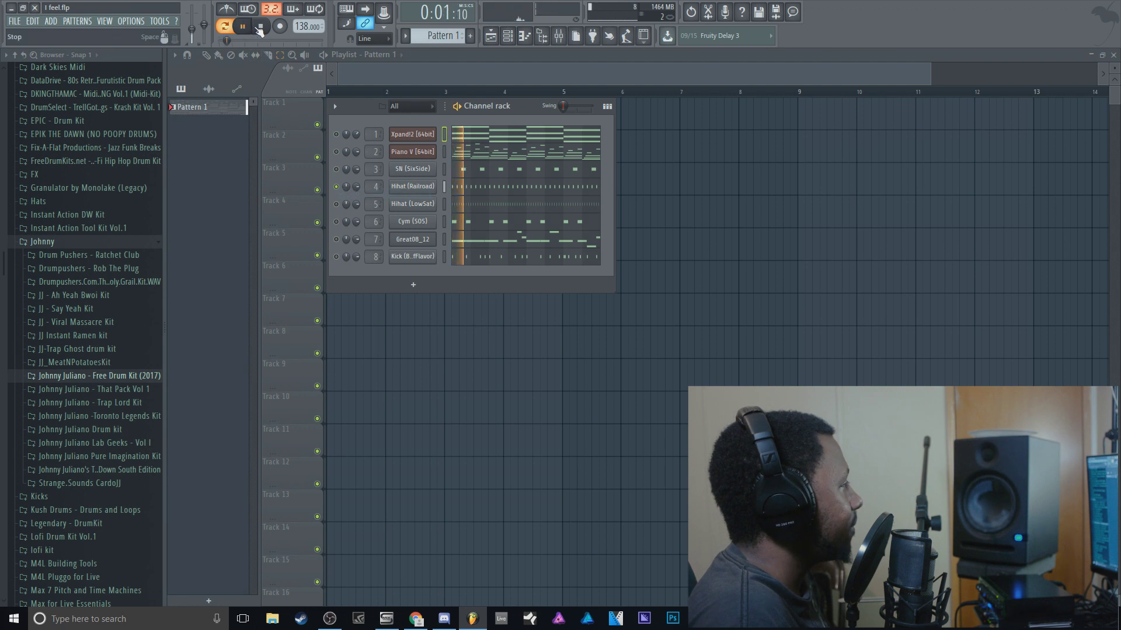
{"action": "left_click", "coordinate": [263, 28]}
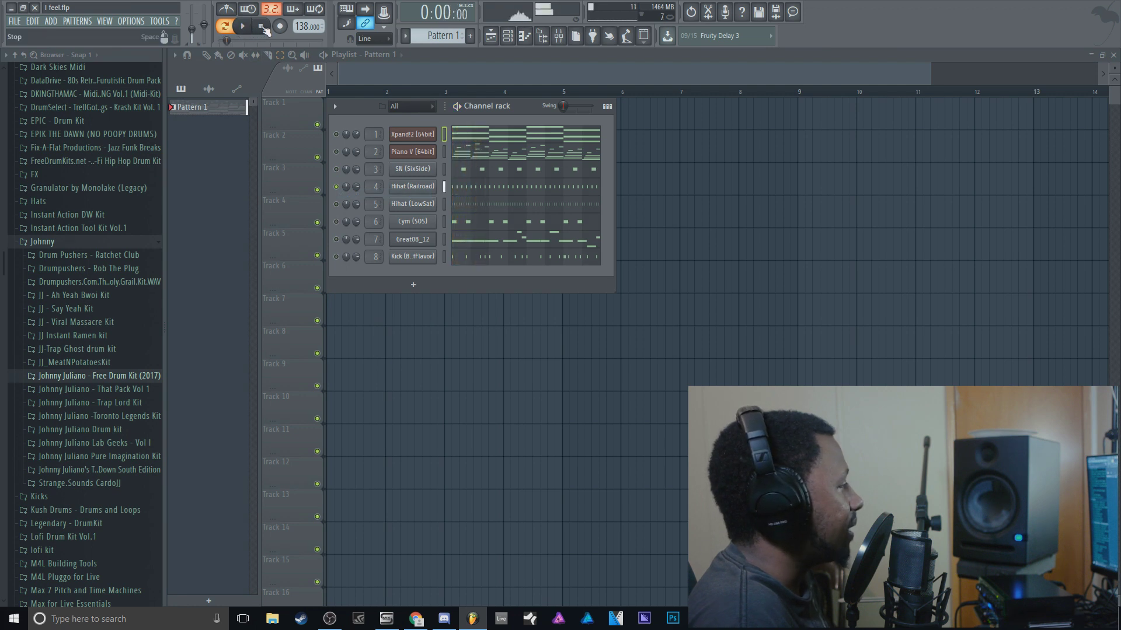
Show the Hihat (Railroad) channel settings on the miscellaneous functions page.
{"action": "left_click", "coordinate": [430, 186]}
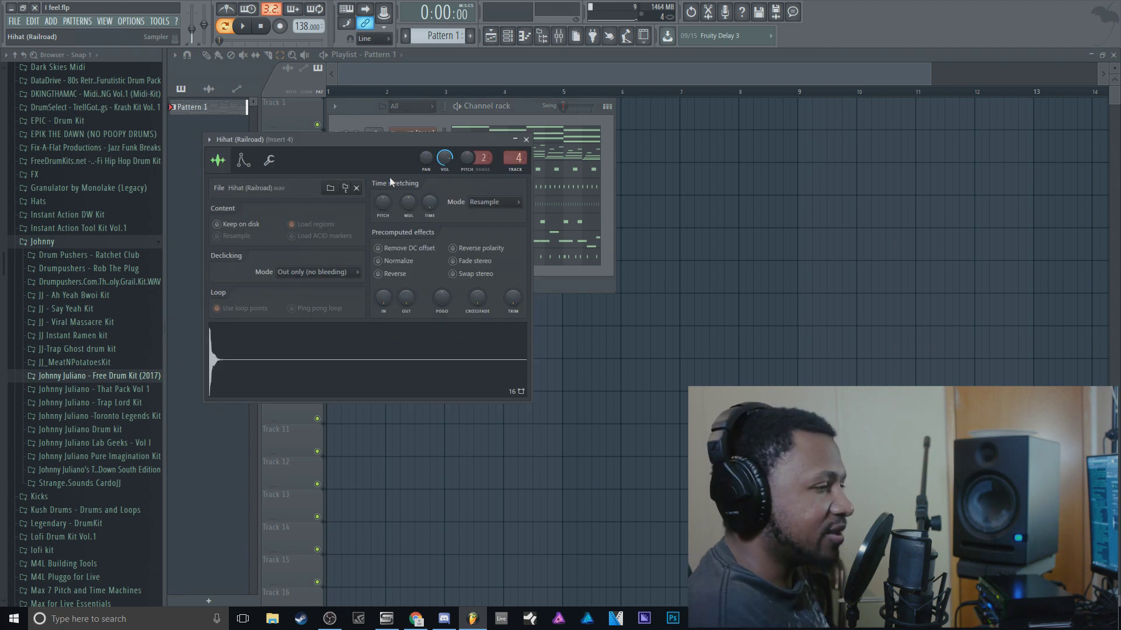
{"action": "left_click", "coordinate": [278, 164]}
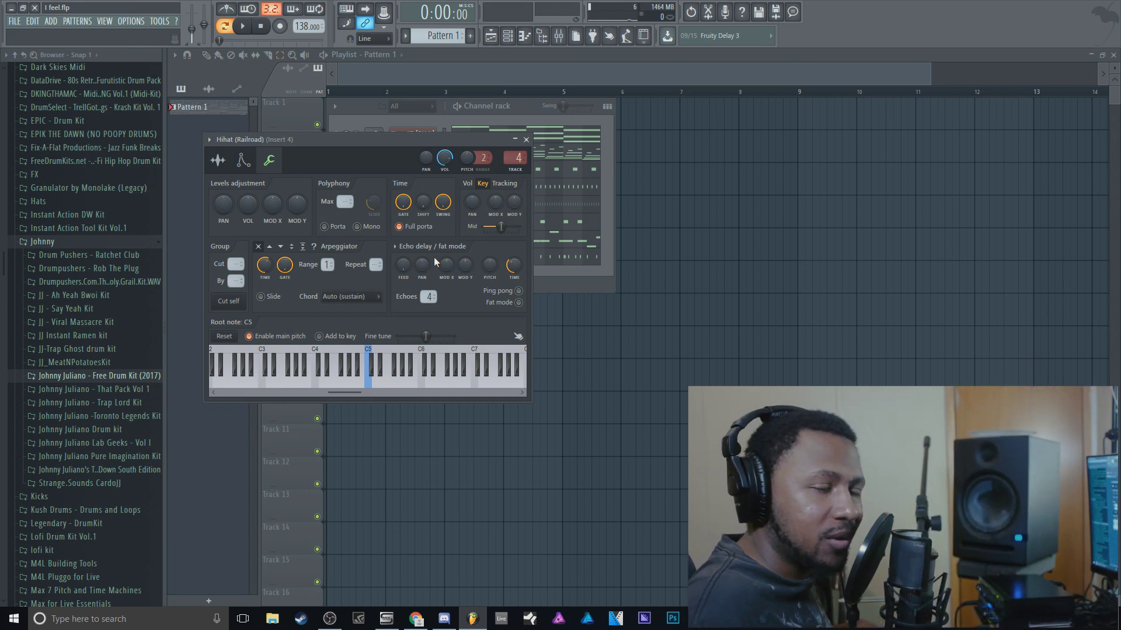
{"action": "left_click", "coordinate": [217, 174]}
Raise the hihat's Echo delay FEED to about 12%, playing the pattern to compare.
{"action": "left_click", "coordinate": [269, 160]}
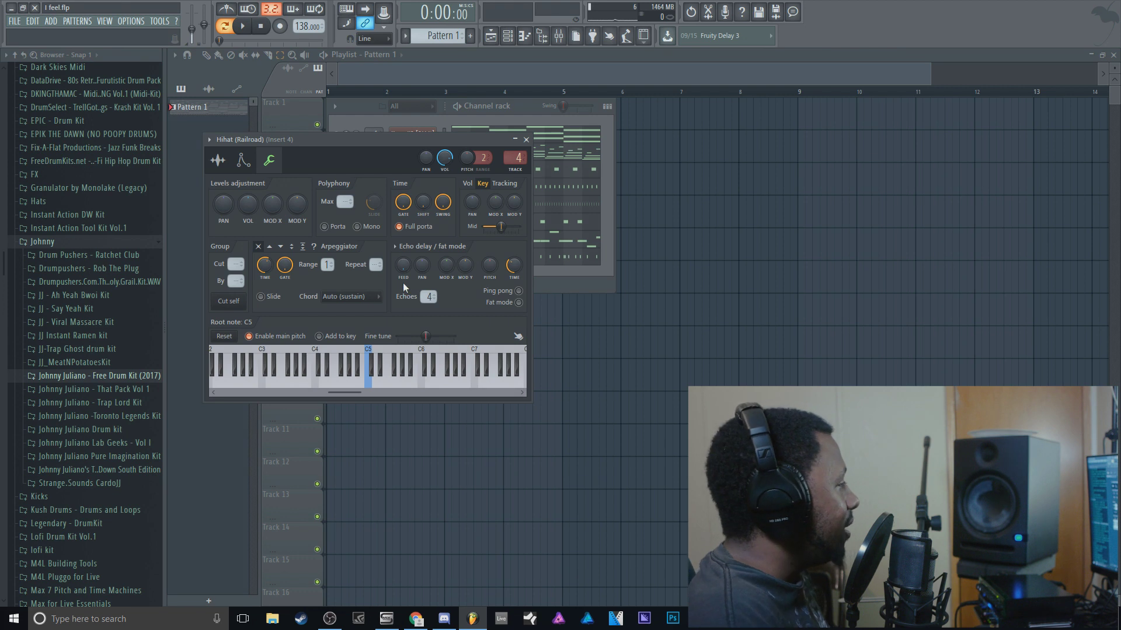
{"action": "left_click", "coordinate": [404, 273]}
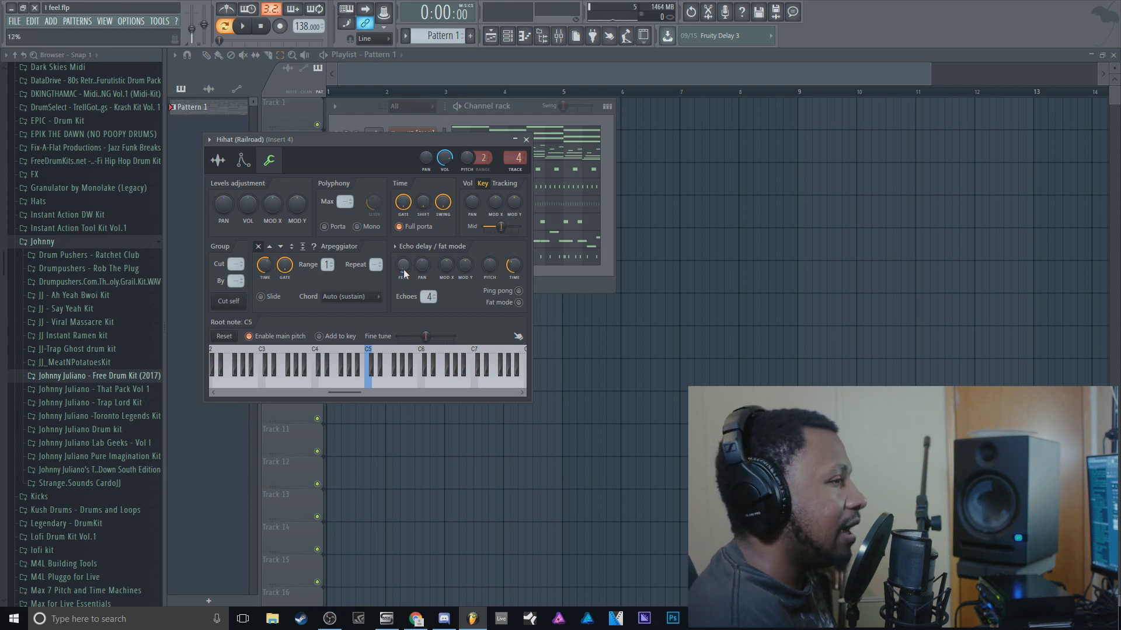
{"action": "key", "text": "space"}
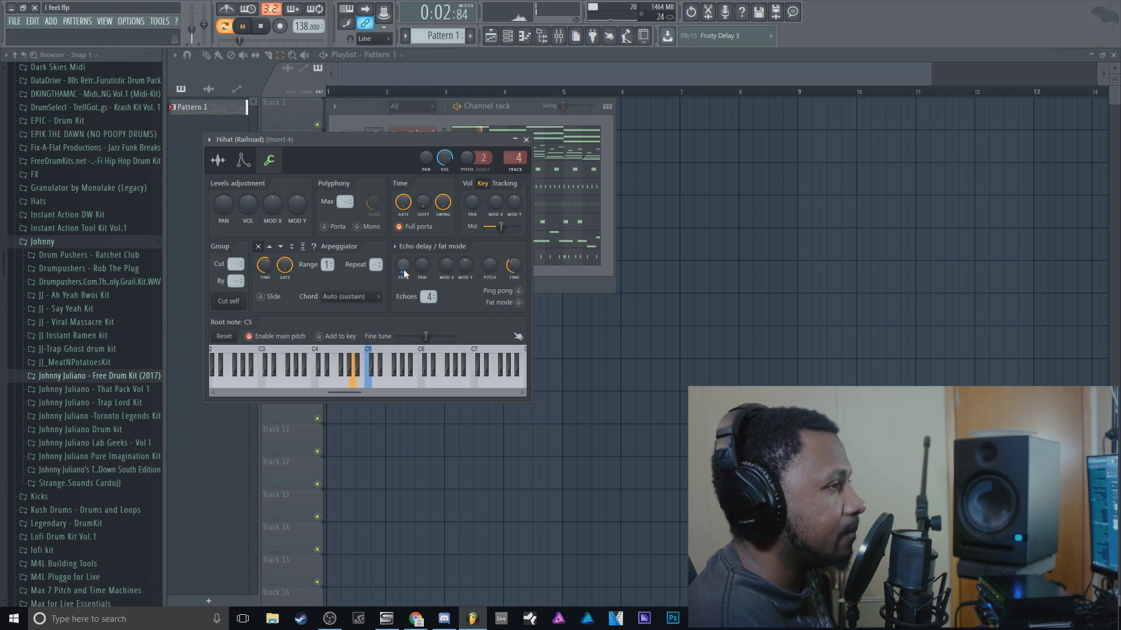
{"action": "key", "text": "space"}
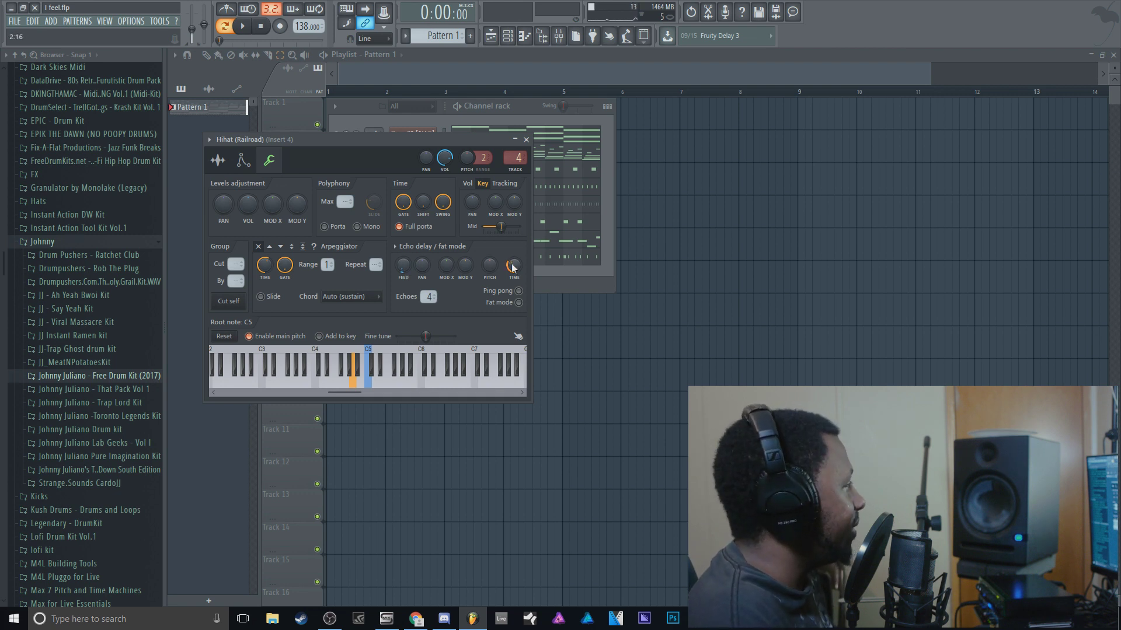
{"action": "key", "text": "space"}
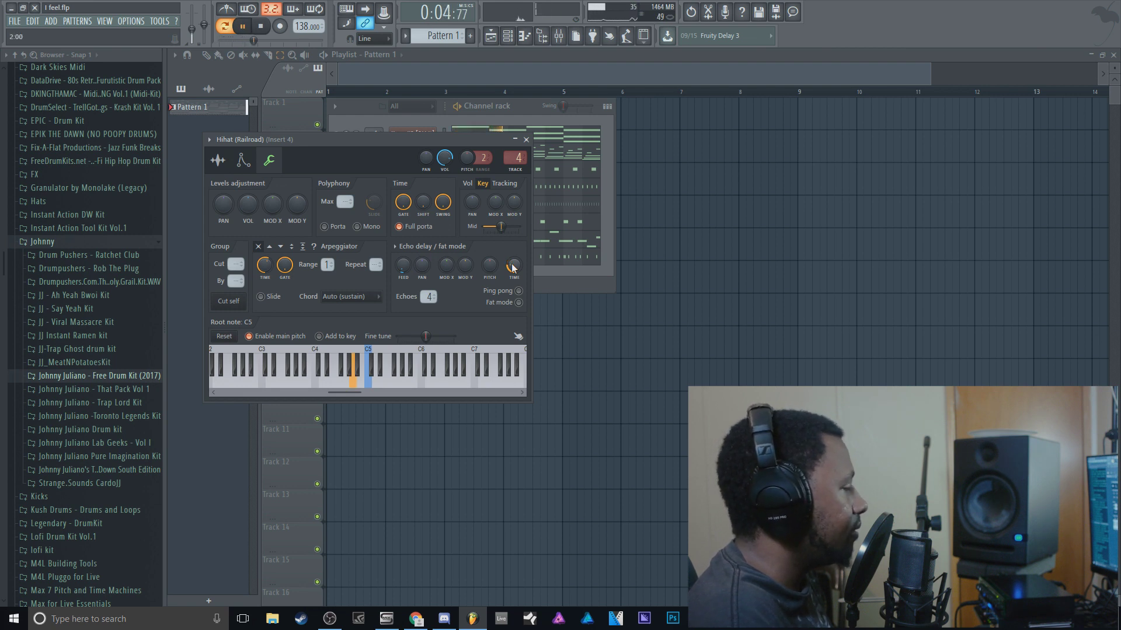
{"action": "key", "text": "space"}
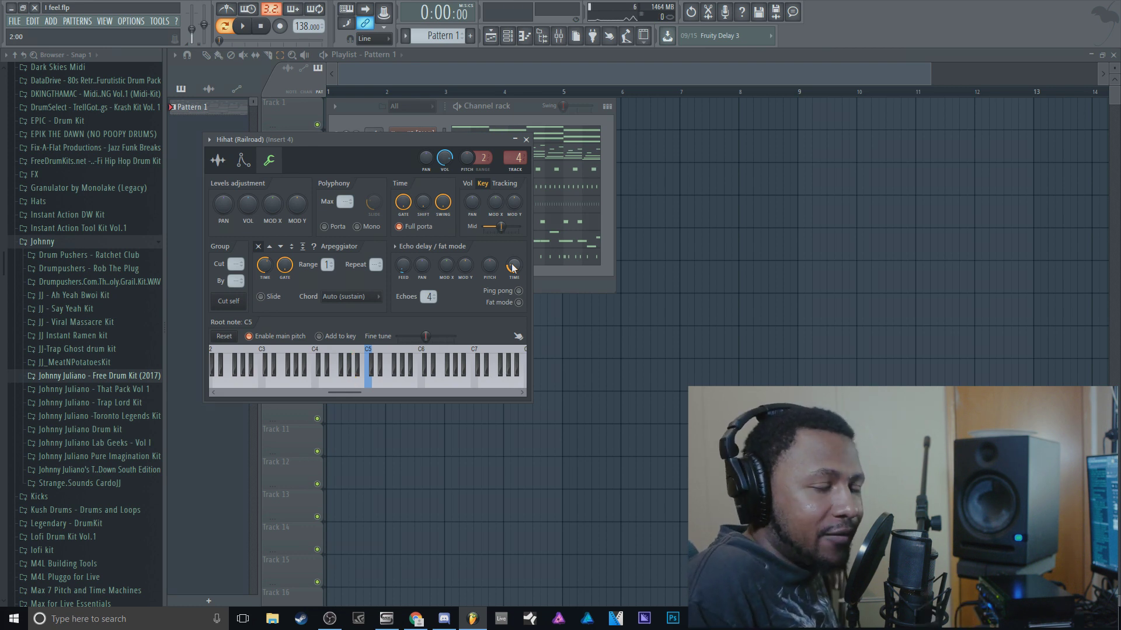
{"action": "key", "text": "space"}
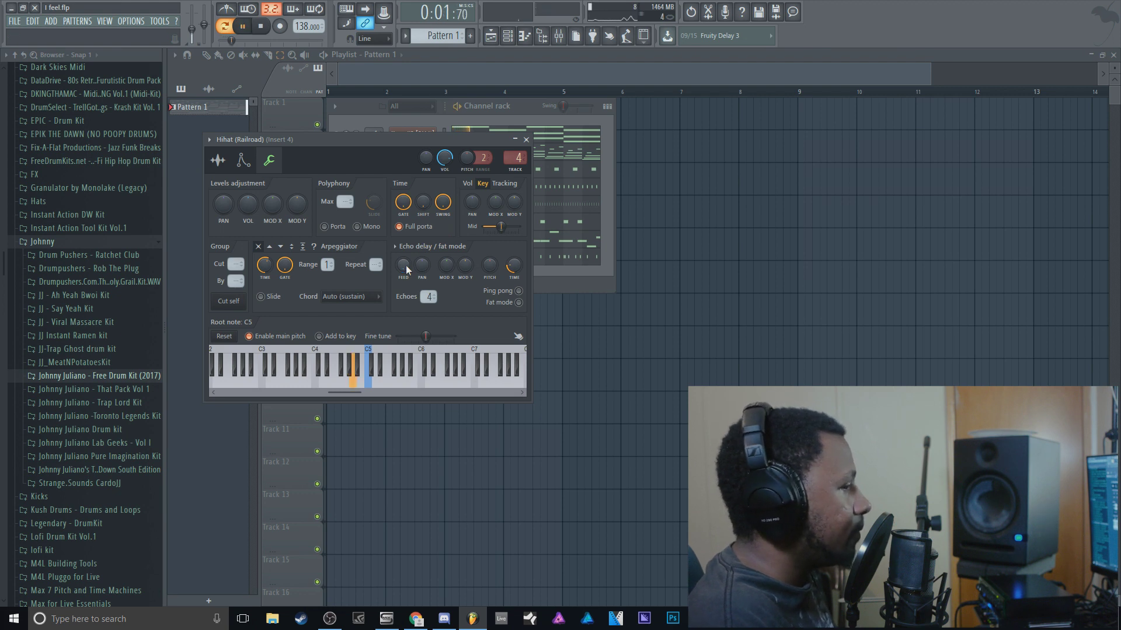
{"action": "scroll", "coordinate": [403, 265], "scroll_direction": "up", "scroll_amount": 3}
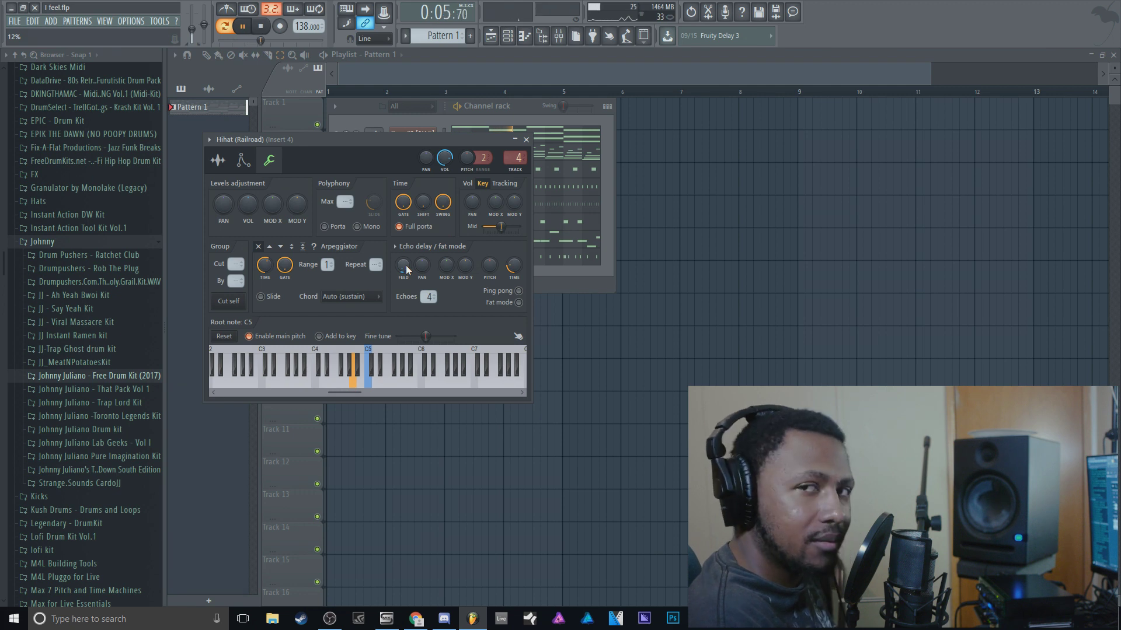
{"action": "key", "text": "space"}
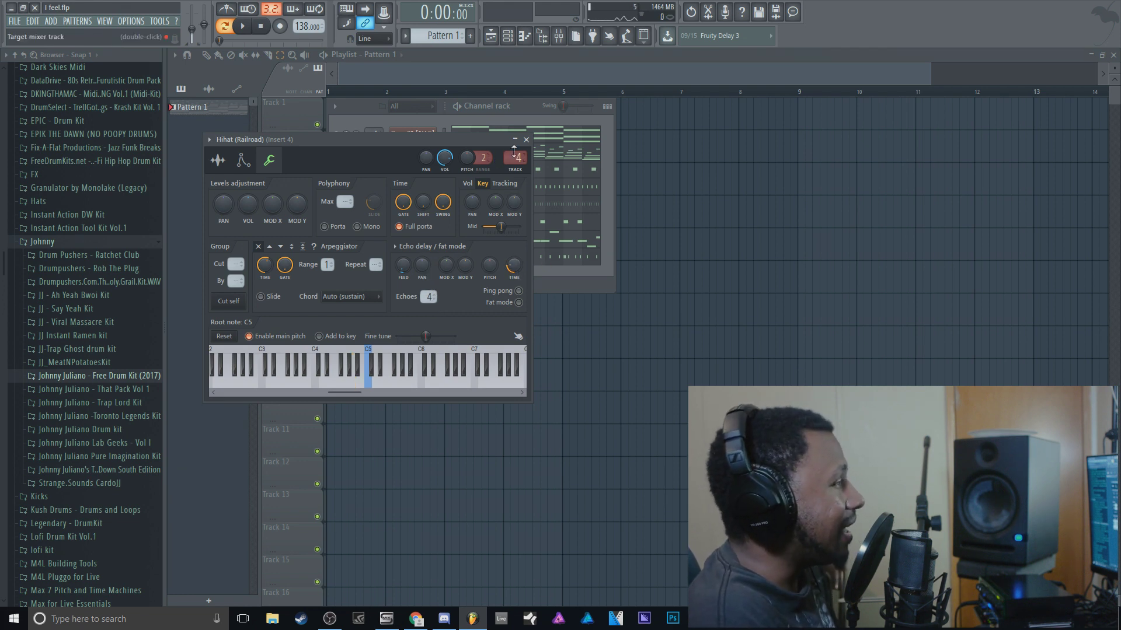
Open the Hihat (Railroad) notes in the piano roll and show the Piano roll options Tools list.
{"action": "left_click", "coordinate": [526, 140]}
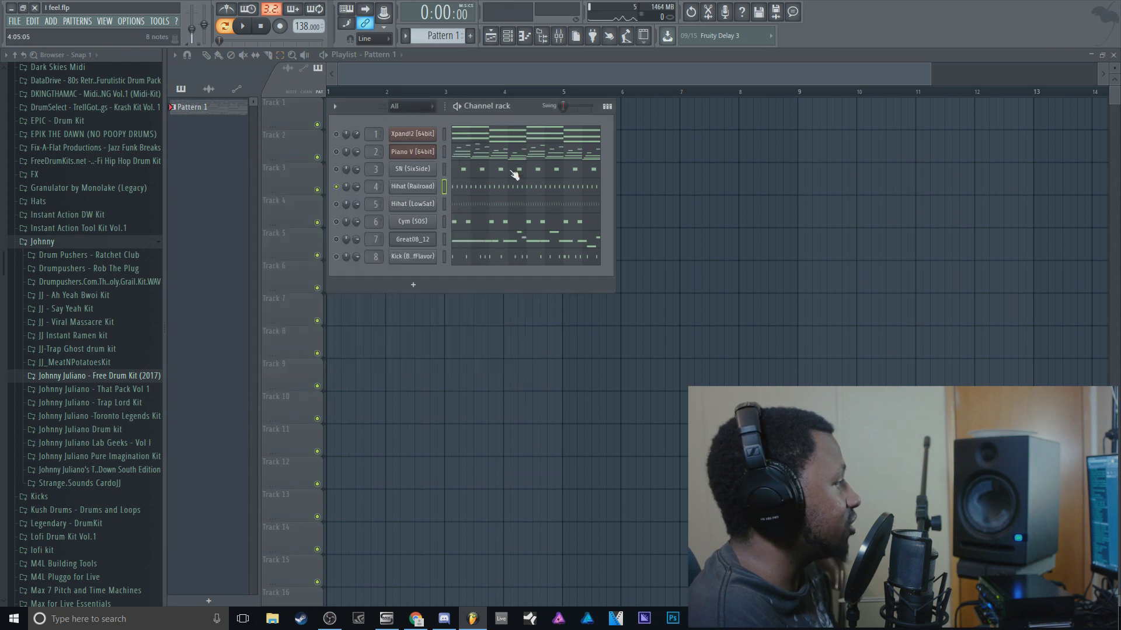
{"action": "left_click", "coordinate": [498, 192]}
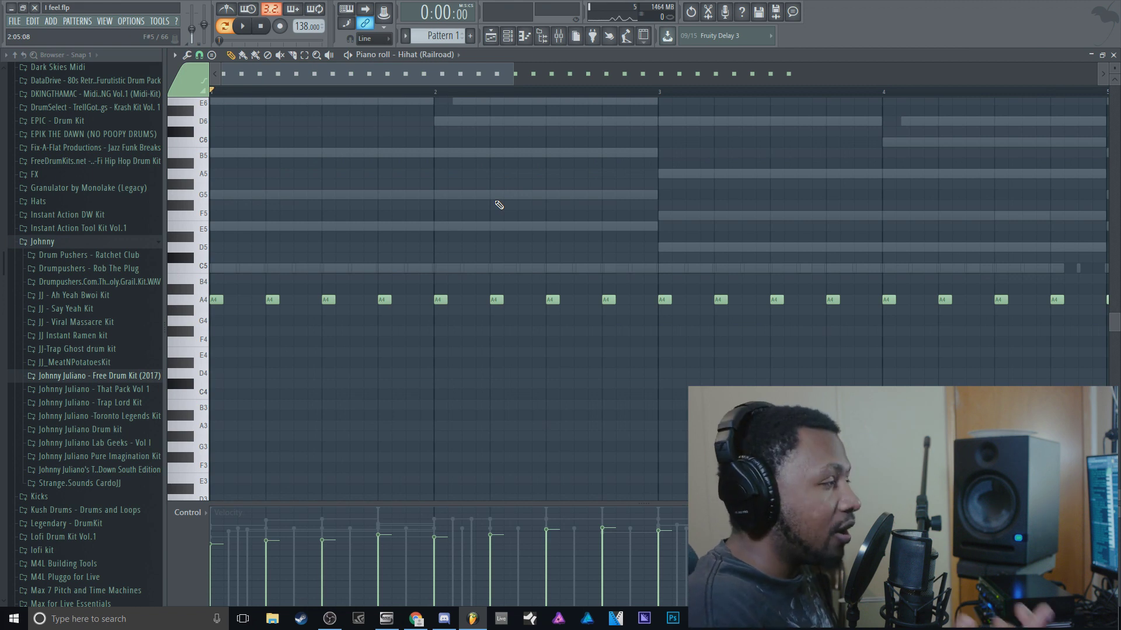
{"action": "key", "text": "alt+r"}
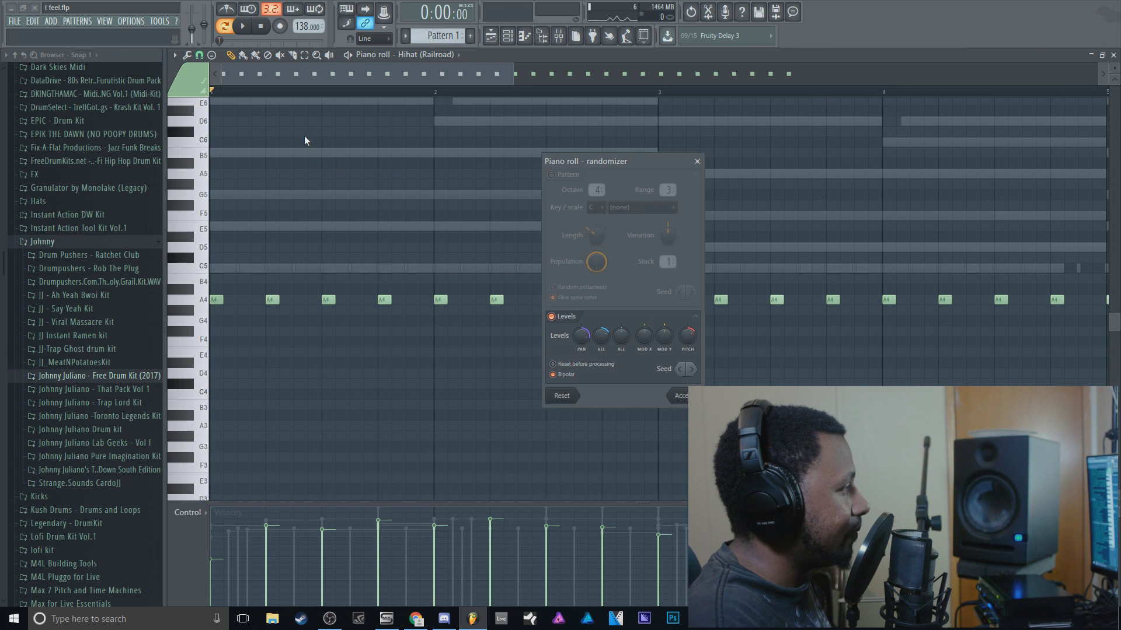
{"action": "left_click", "coordinate": [697, 161]}
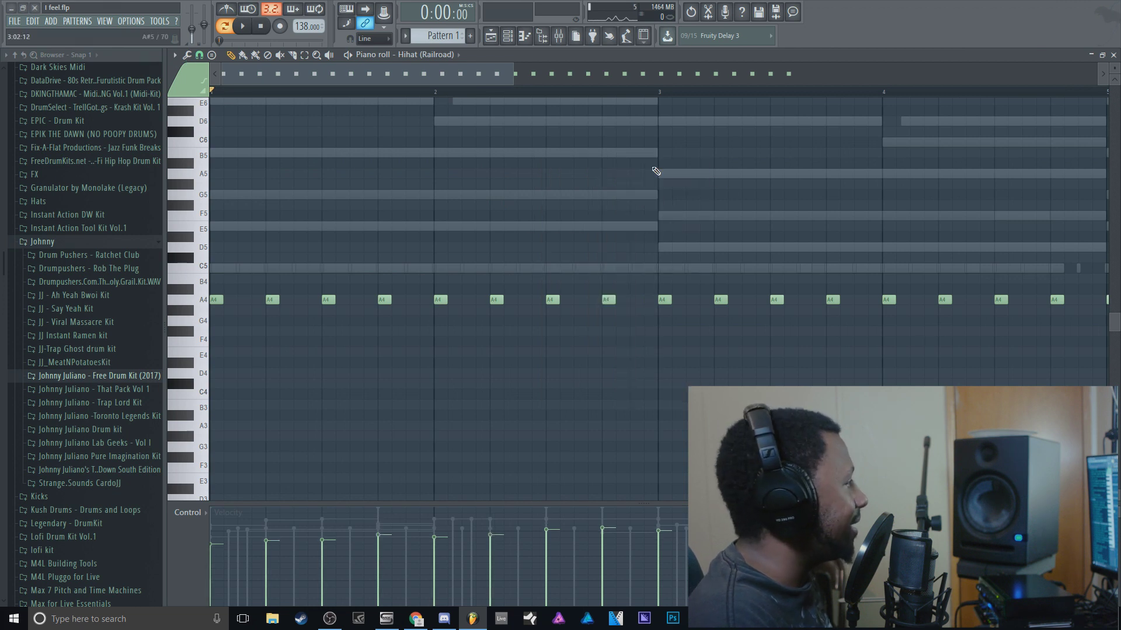
{"action": "left_click", "coordinate": [175, 55]}
{"action": "mouse_move", "coordinate": [180, 83]}
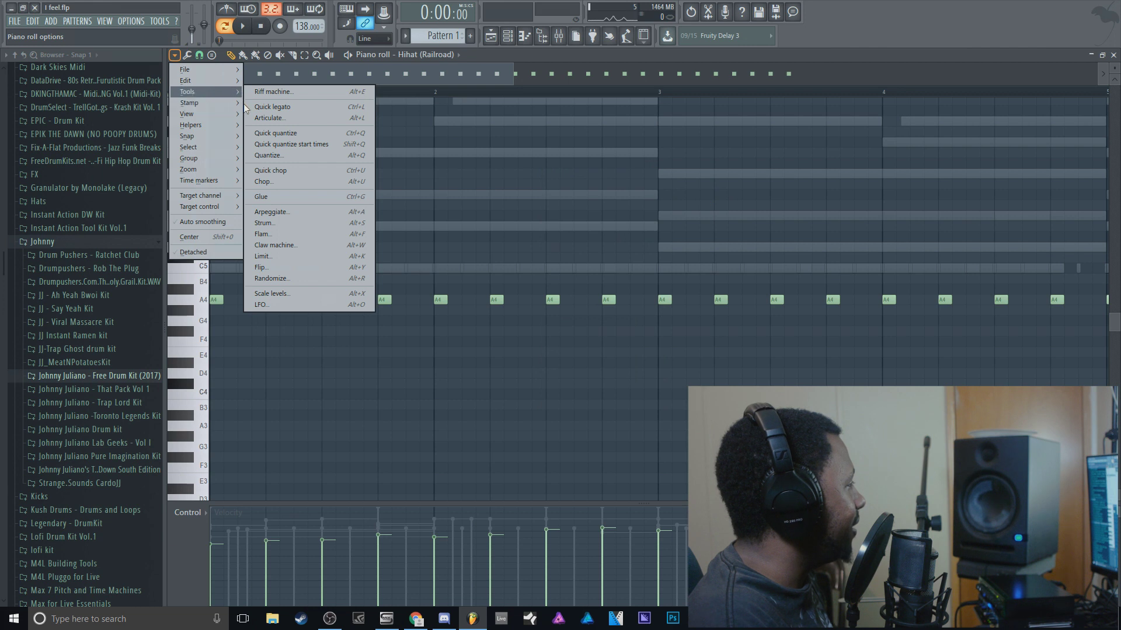
Randomize the hihat notes with 14% velocity, 23% pan and no pitch, then play them back.
{"action": "left_click", "coordinate": [302, 278]}
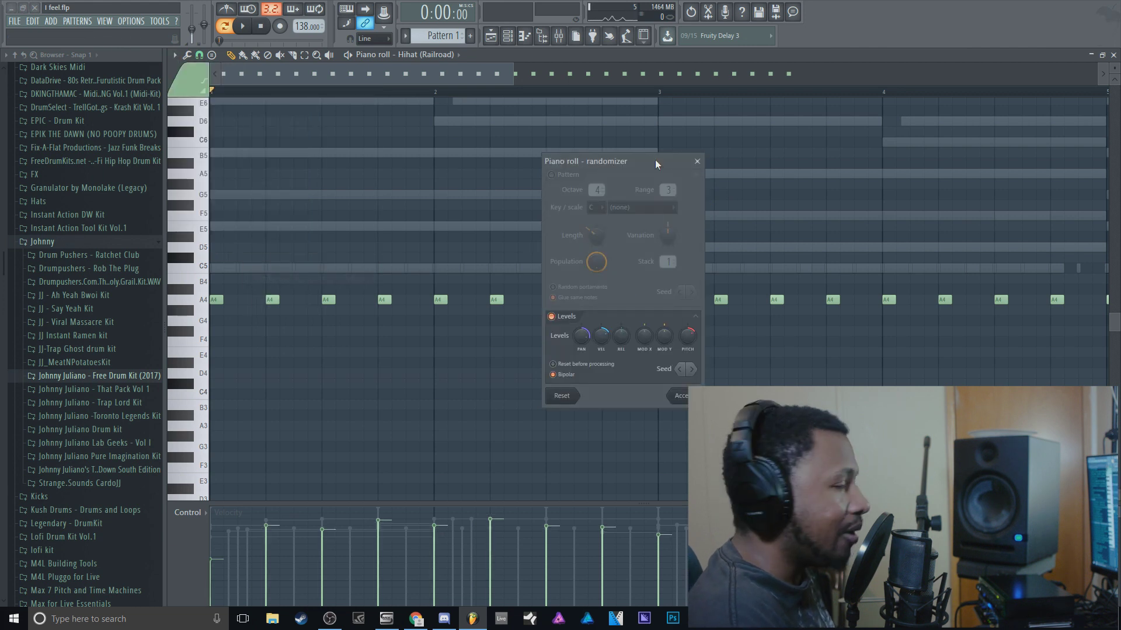
{"action": "left_click_drag", "start_coordinate": [621, 163], "coordinate": [616, 141]}
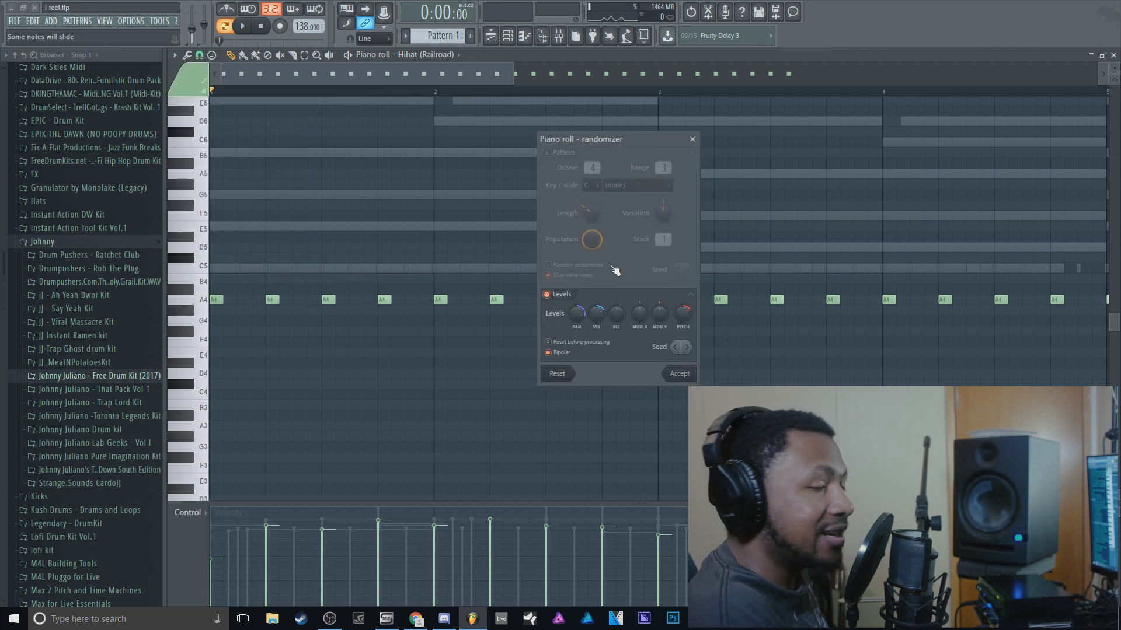
{"action": "left_click_drag", "start_coordinate": [597, 313], "coordinate": [597, 339]}
{"action": "left_click_drag", "start_coordinate": [682, 315], "coordinate": [683, 339]}
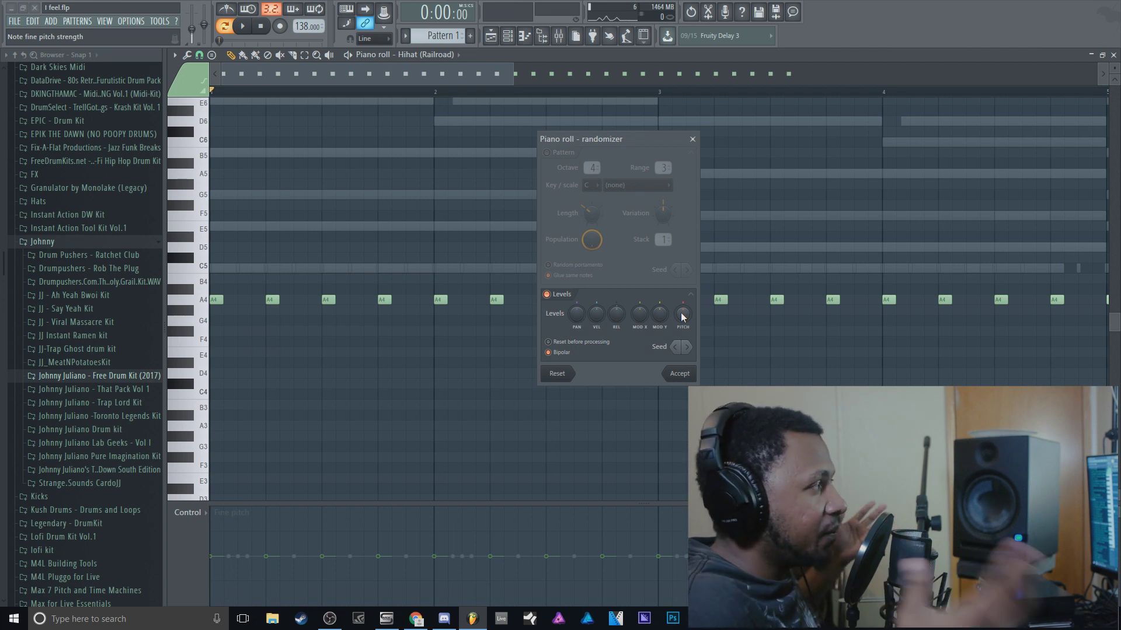
{"action": "left_click_drag", "start_coordinate": [598, 320], "coordinate": [598, 216]}
{"action": "left_click", "coordinate": [688, 348]}
{"action": "left_click", "coordinate": [687, 348]}
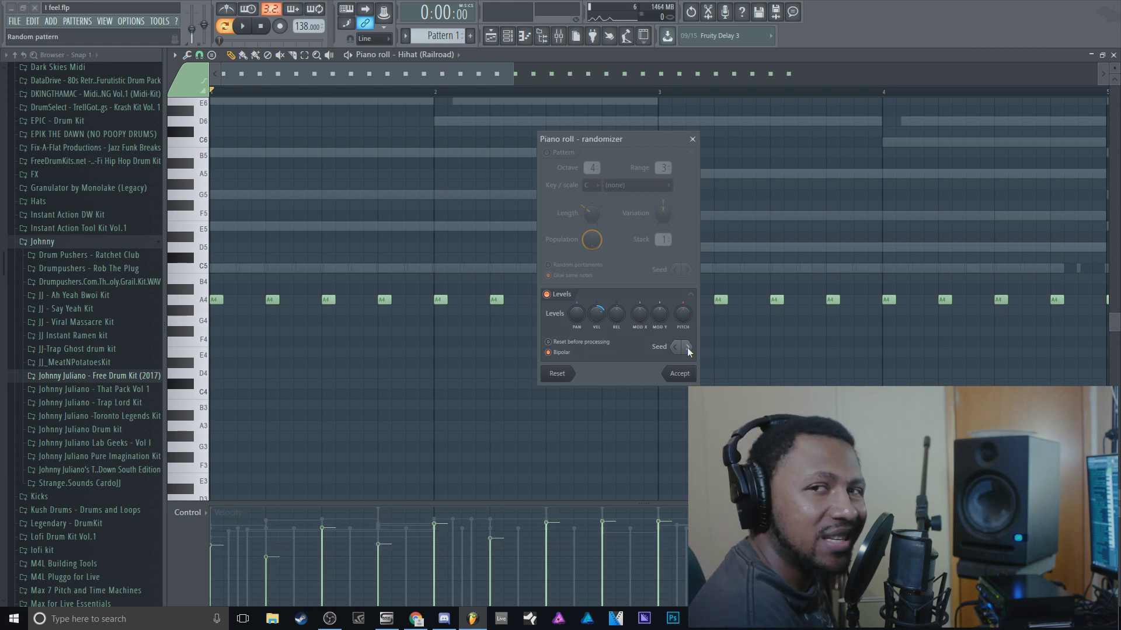
{"action": "left_click_drag", "start_coordinate": [576, 315], "coordinate": [577, 308]}
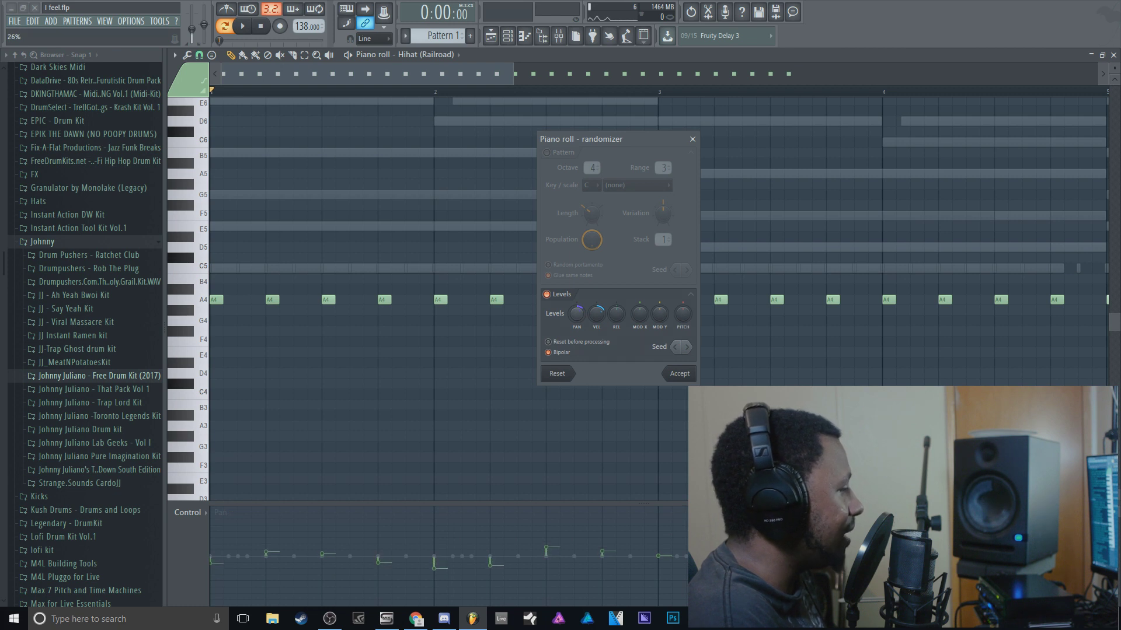
{"action": "left_click", "coordinate": [682, 375]}
{"action": "key", "text": "space"}
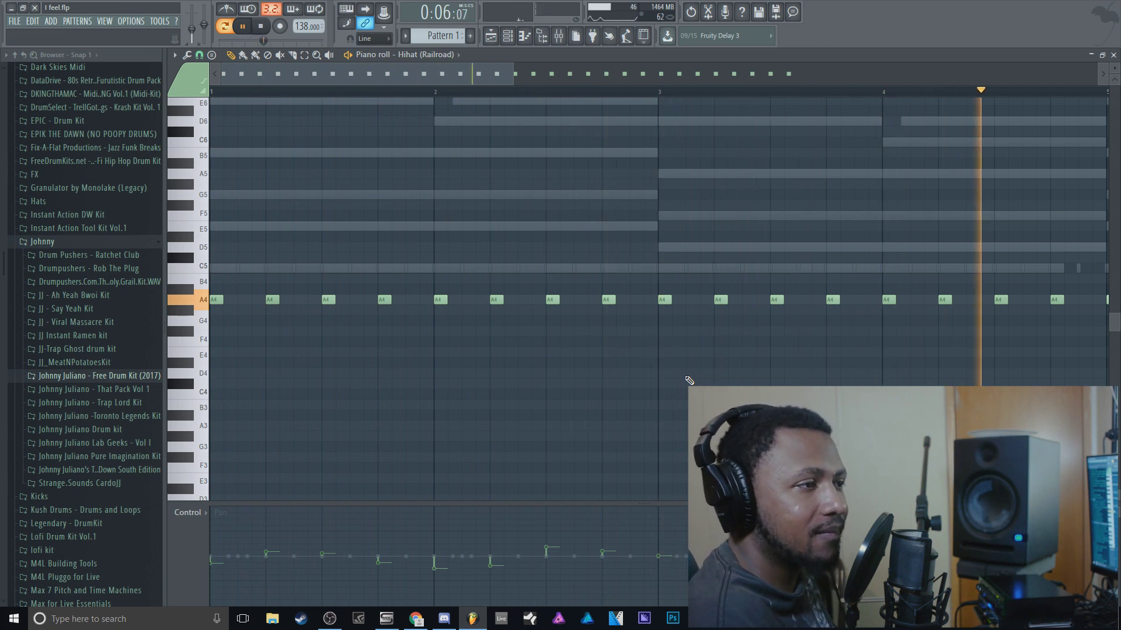
Show note velocities, lower all hihat notes' velocity, and play back to check.
{"action": "key", "text": "space"}
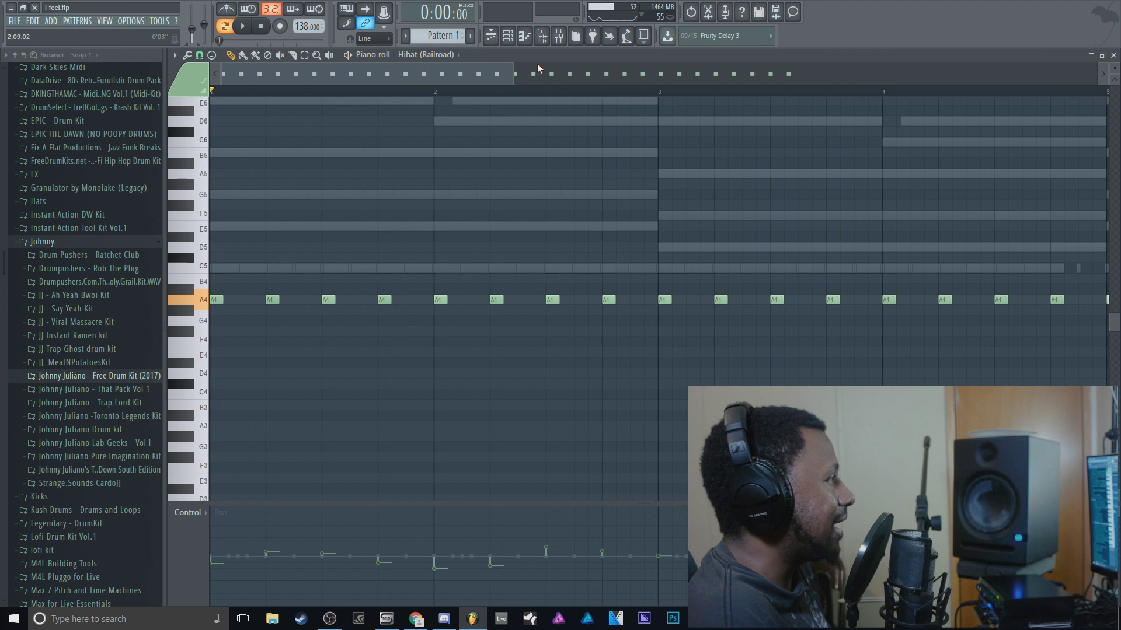
{"action": "left_click", "coordinate": [198, 514]}
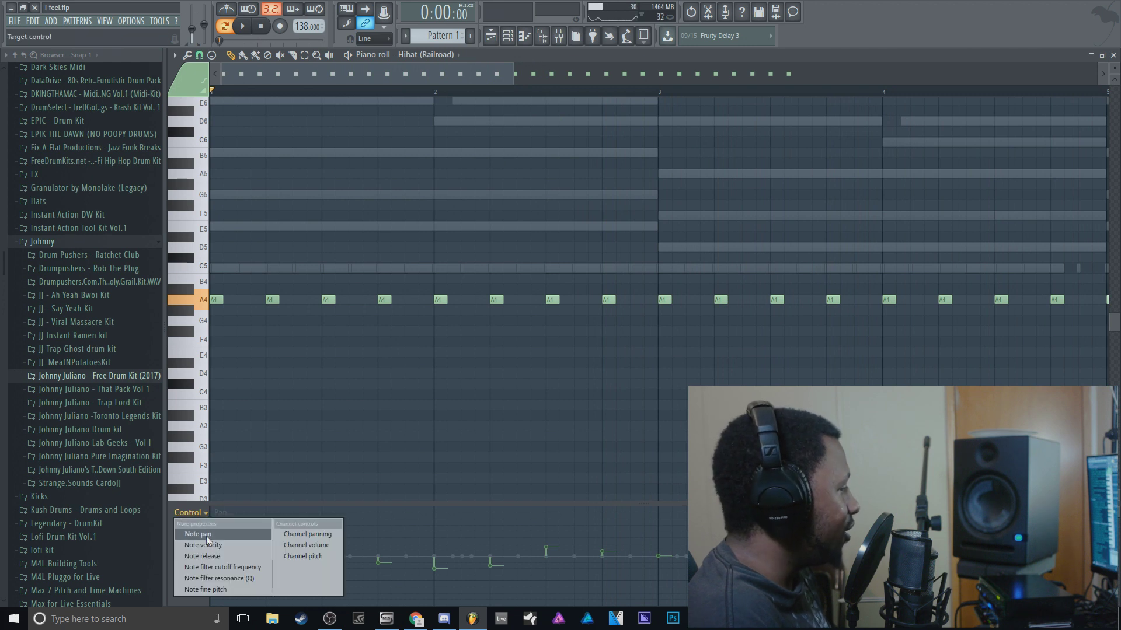
{"action": "left_click", "coordinate": [204, 544]}
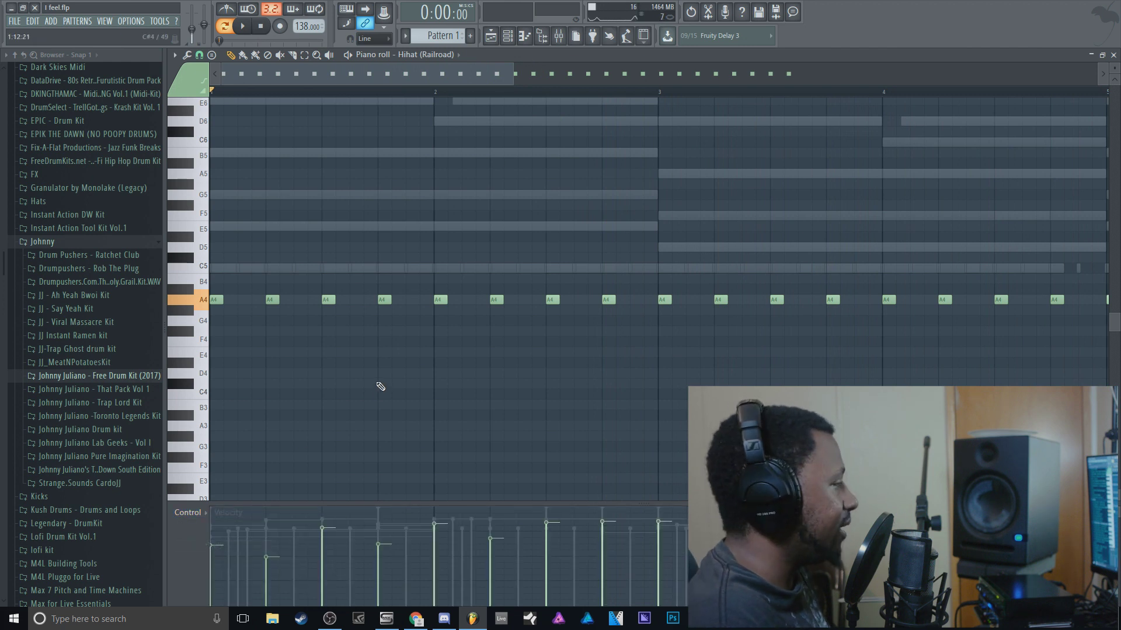
{"action": "key", "text": "ctrl+a"}
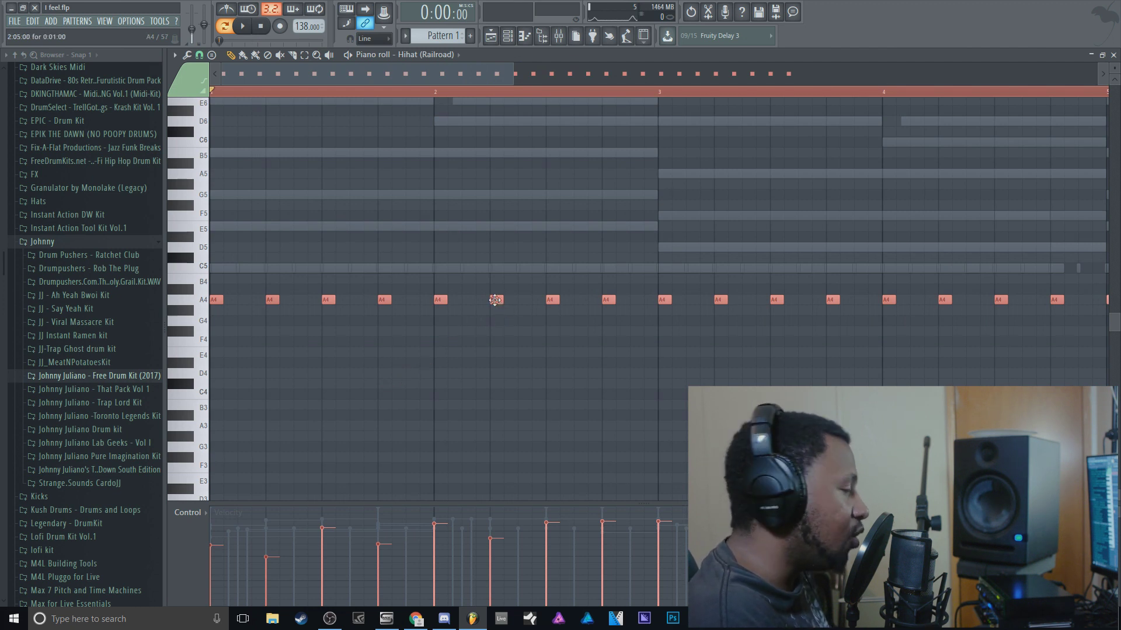
{"action": "scroll", "coordinate": [494, 300], "scroll_direction": "down", "scroll_amount": 4}
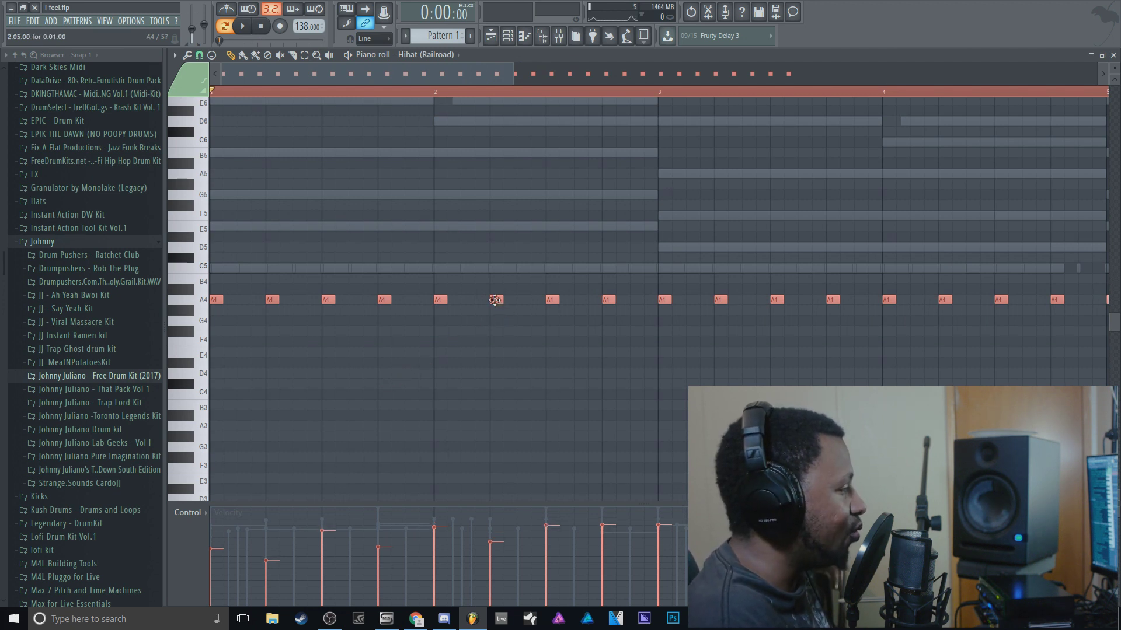
{"action": "scroll", "coordinate": [495, 300], "scroll_direction": "down", "scroll_amount": 4}
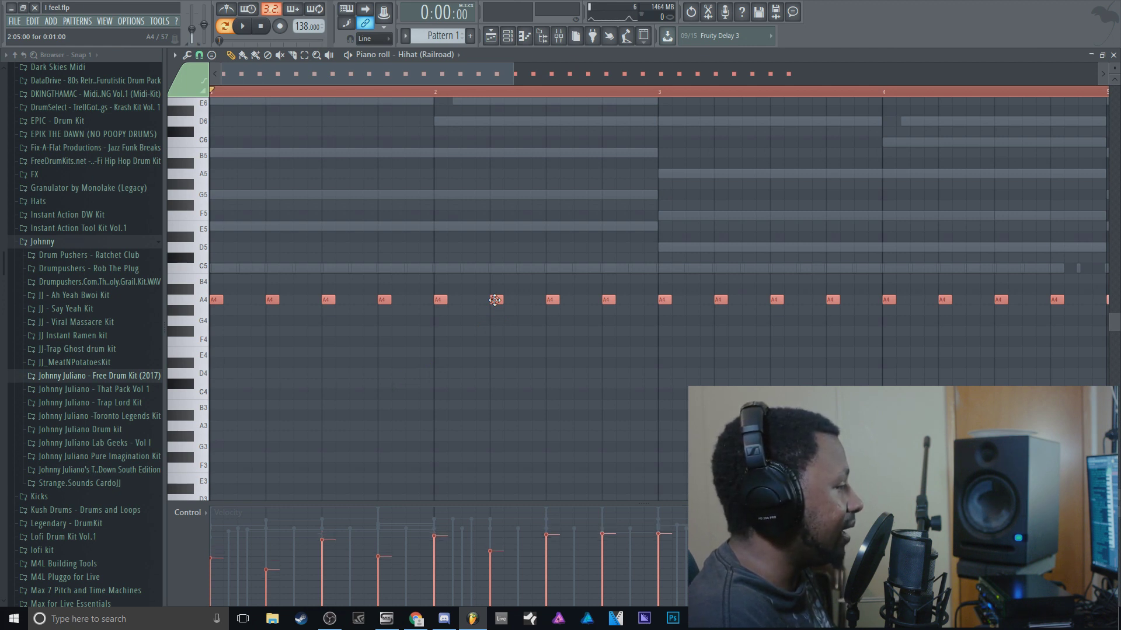
{"action": "key", "text": "space"}
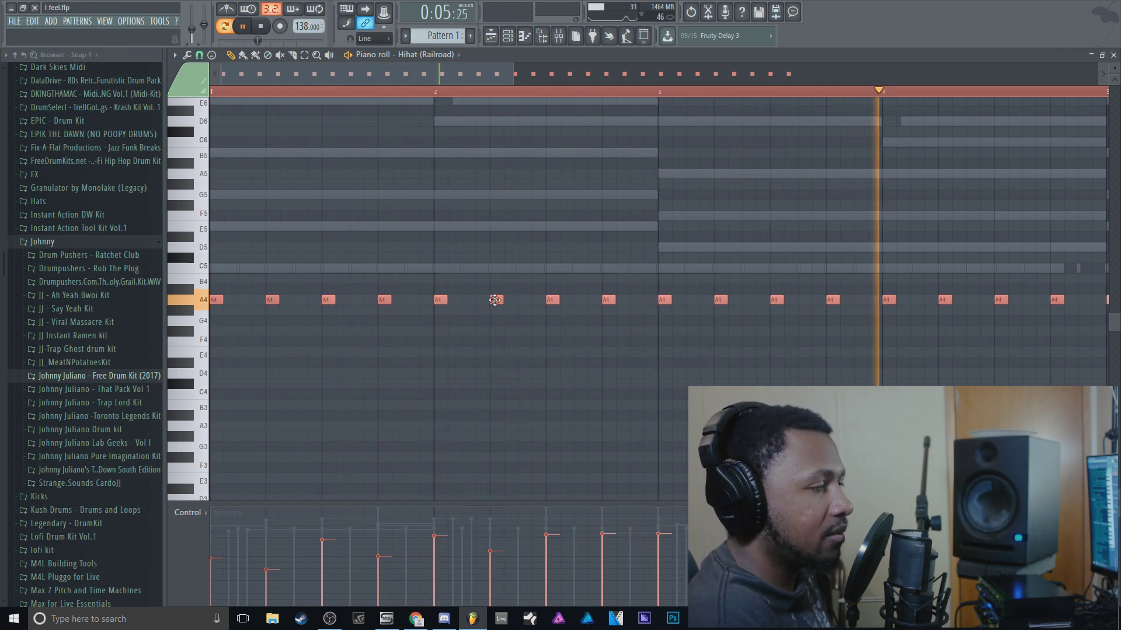
{"action": "key", "text": "space"}
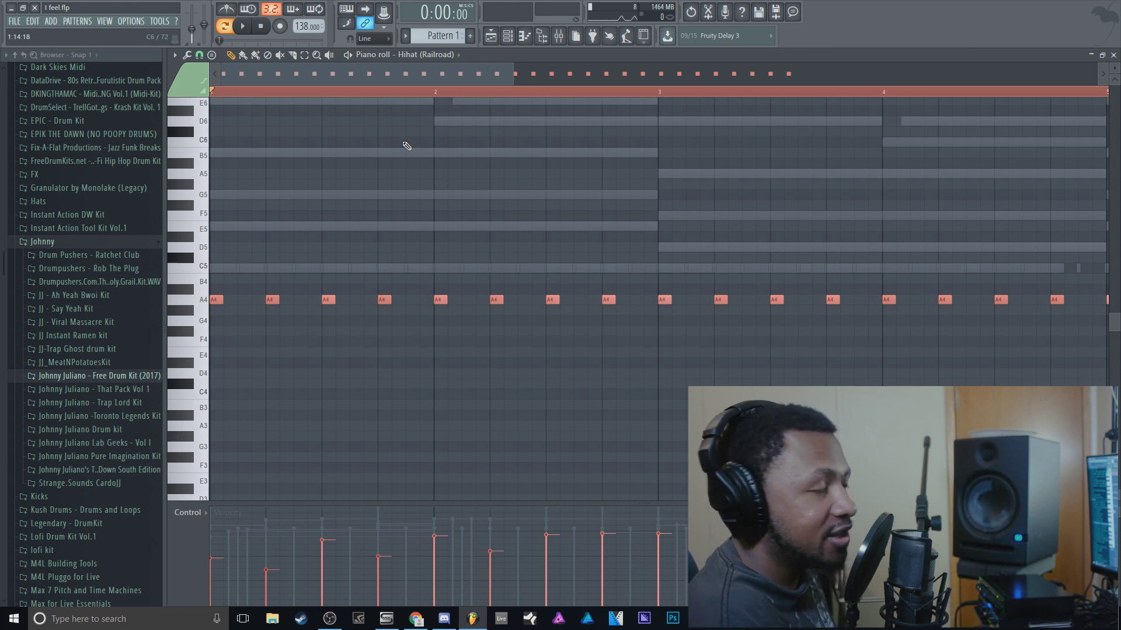
Set the Hihat (Railroad) Time SHIFT to 0:01, check it by playing, and close its settings.
{"action": "left_click", "coordinate": [508, 36]}
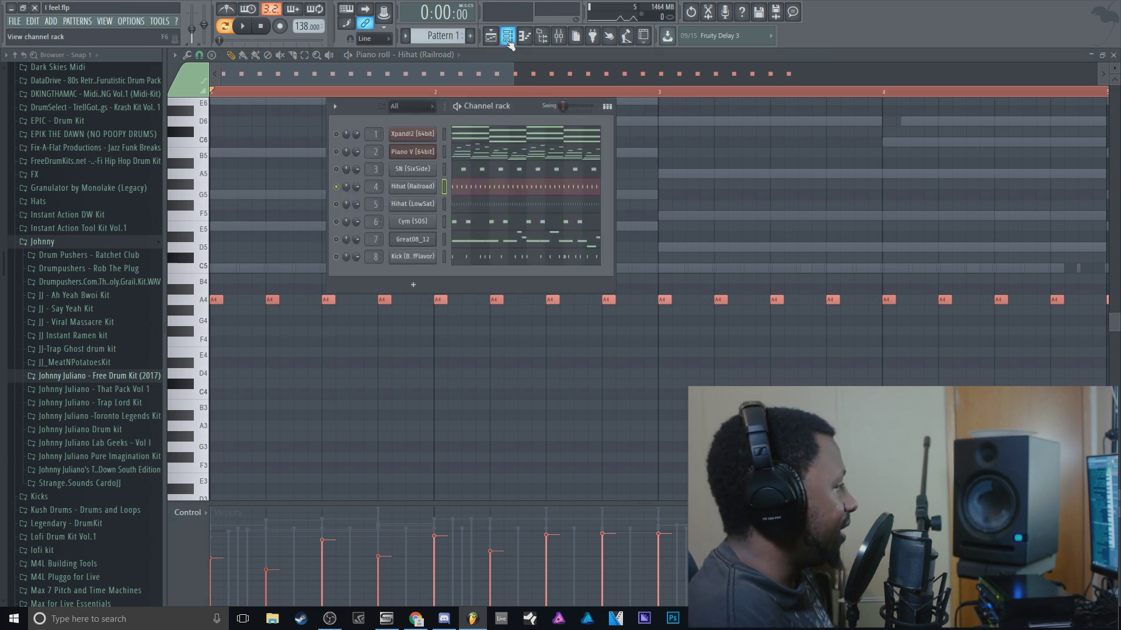
{"action": "left_click", "coordinate": [415, 191]}
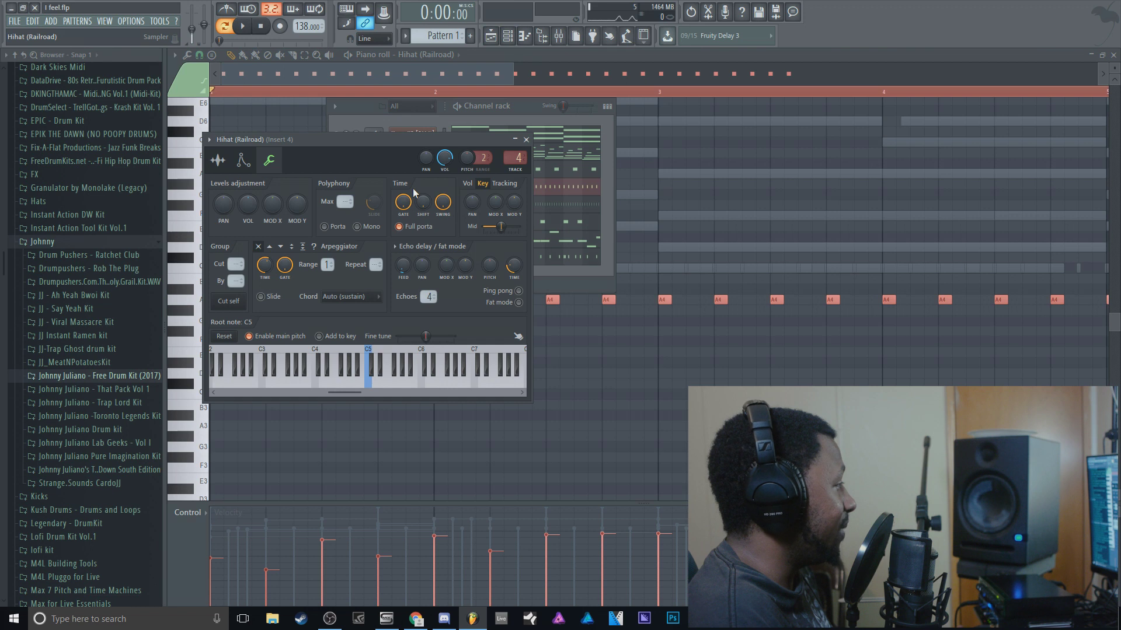
{"action": "left_click_drag", "start_coordinate": [426, 207], "coordinate": [426, 202]}
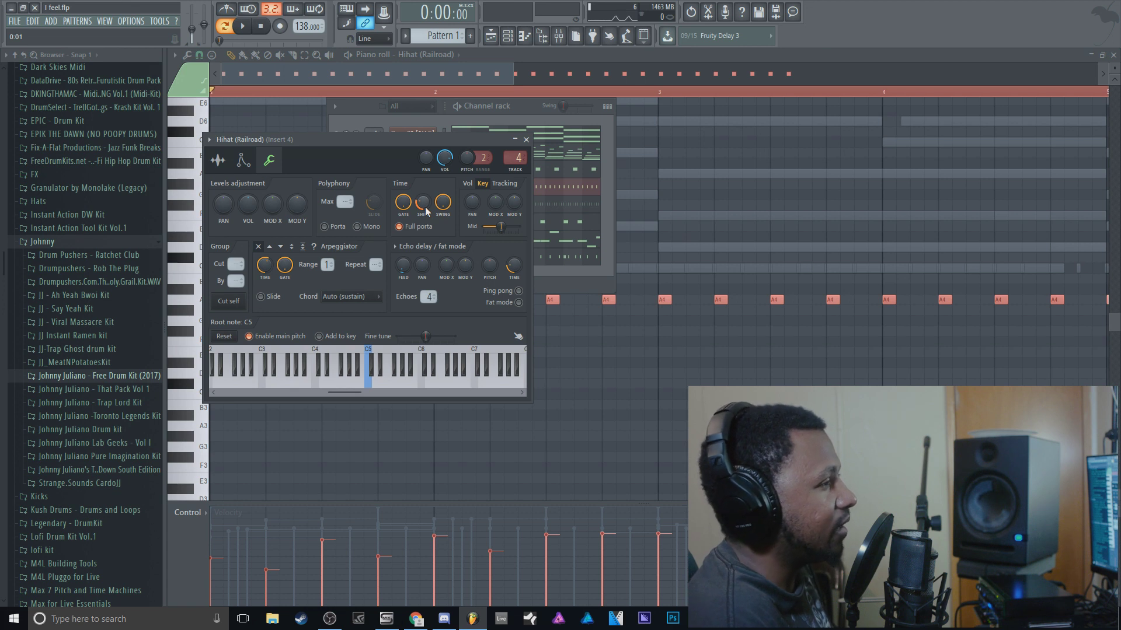
{"action": "key", "text": "space"}
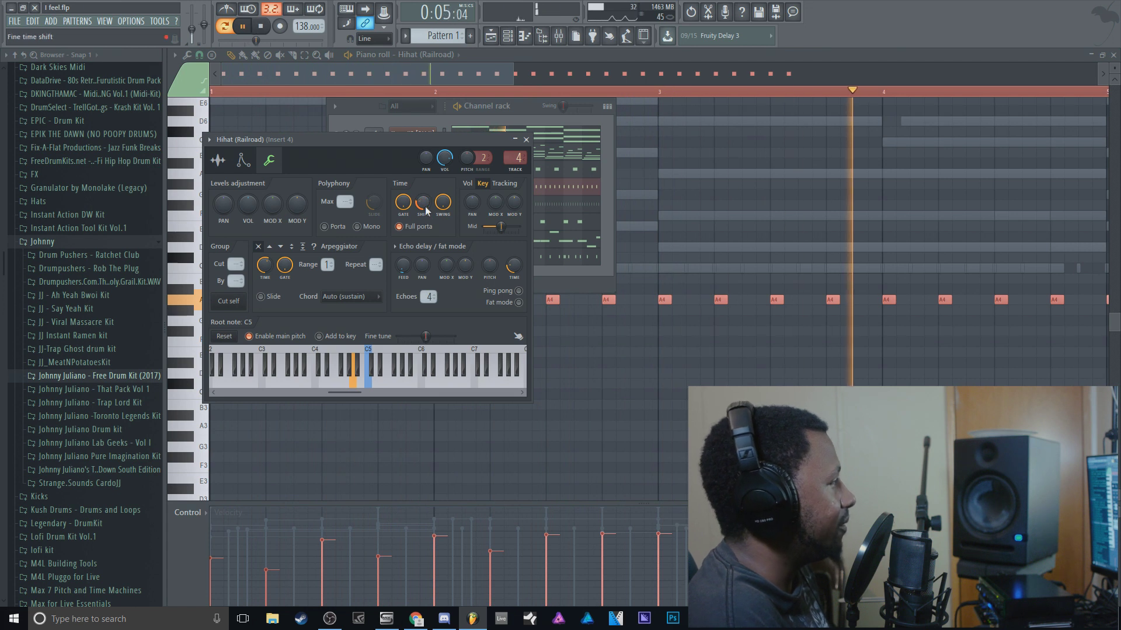
{"action": "key", "text": "space"}
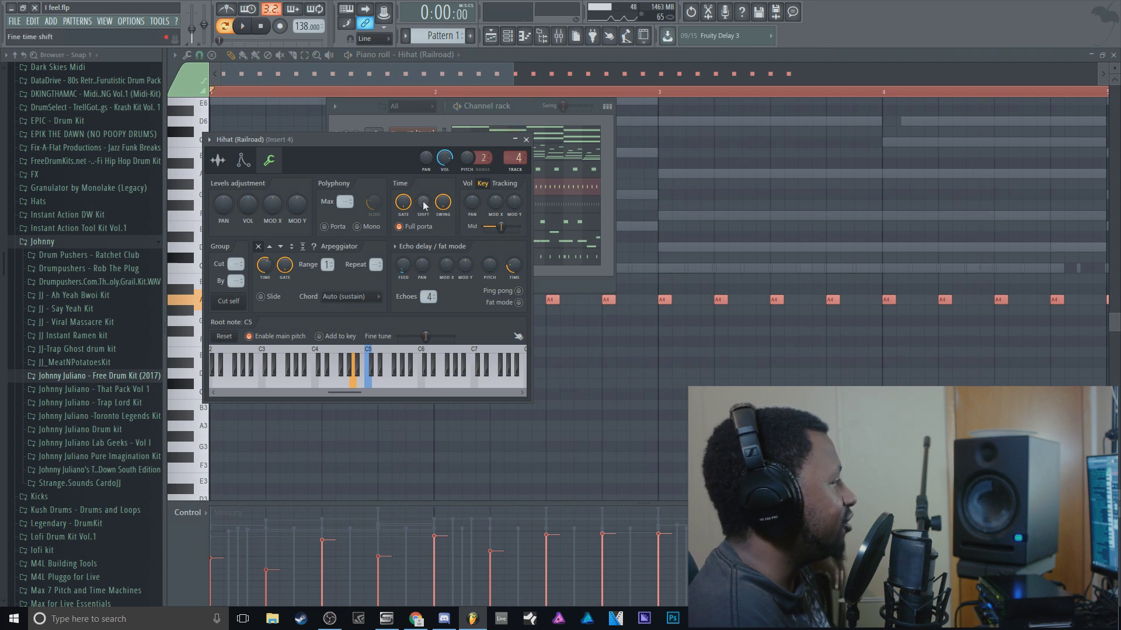
{"action": "left_click", "coordinate": [526, 139]}
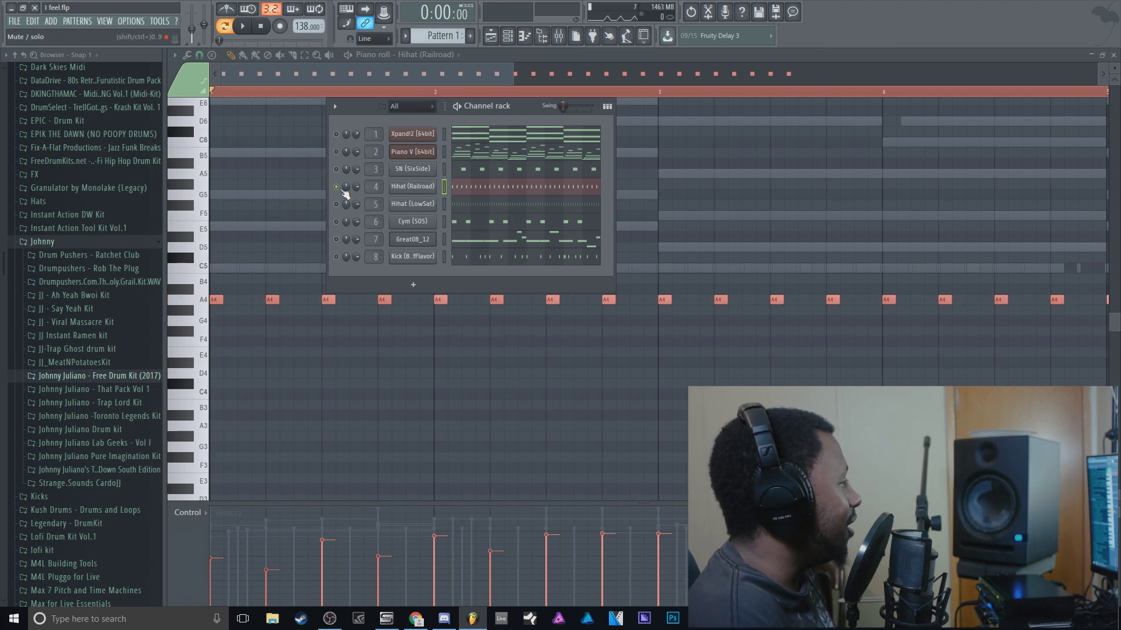
Show the Piano V [64bit] notes in the piano roll and play them.
{"action": "left_click", "coordinate": [488, 151]}
{"action": "key", "text": "space"}
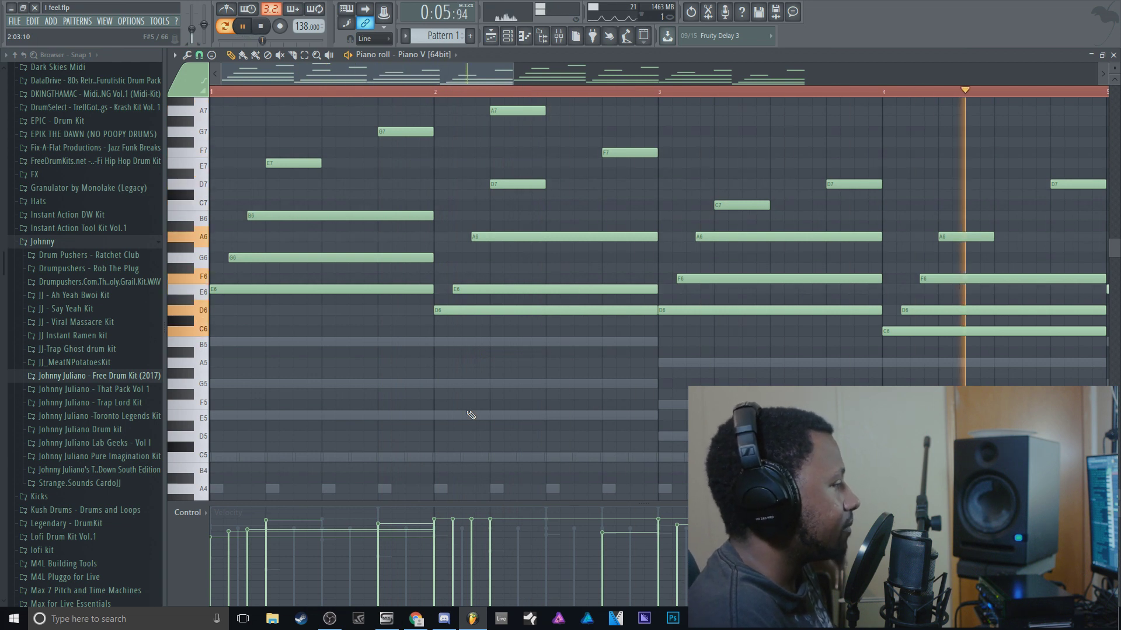
{"action": "key", "text": "space"}
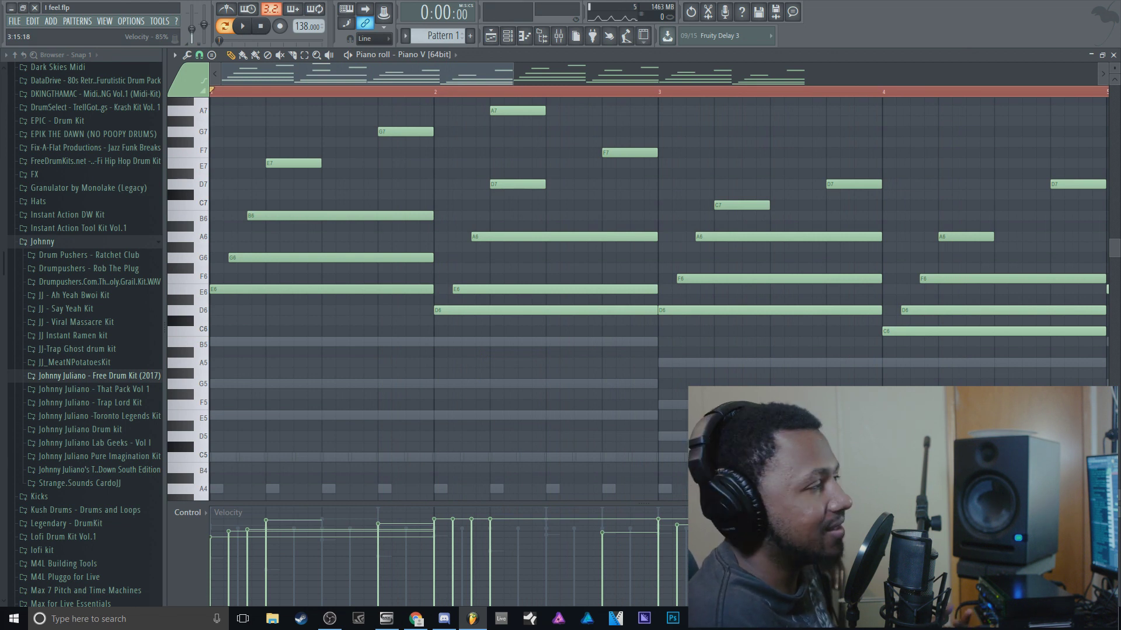
Turn solo off so all channels play, then move the channel rack up-left.
{"action": "left_click", "coordinate": [524, 35]}
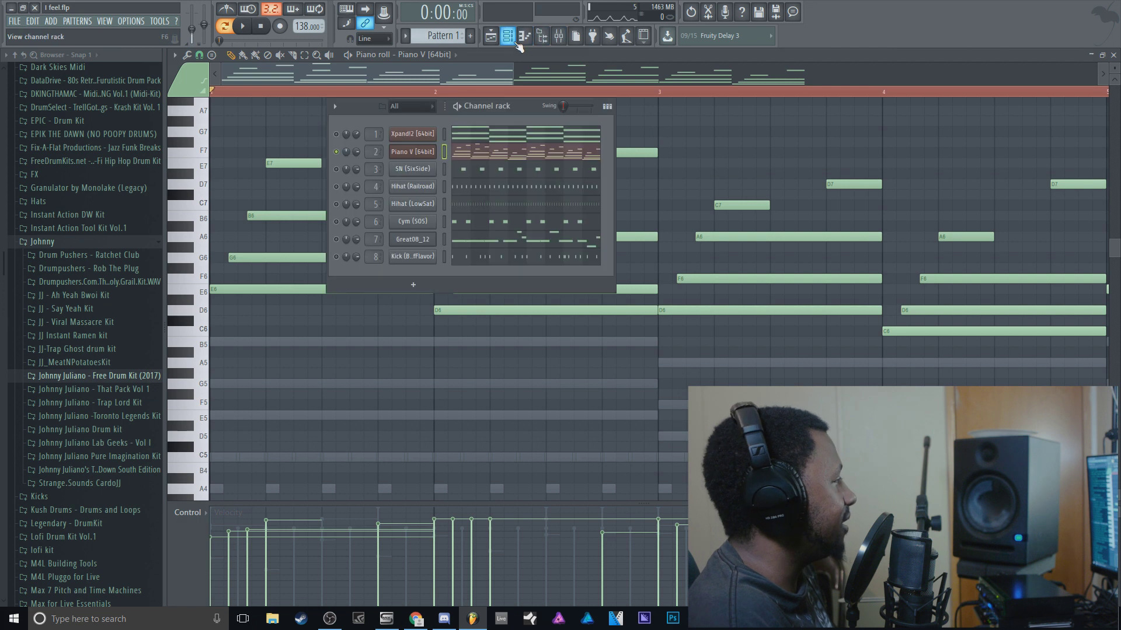
{"action": "right_click", "coordinate": [337, 150]}
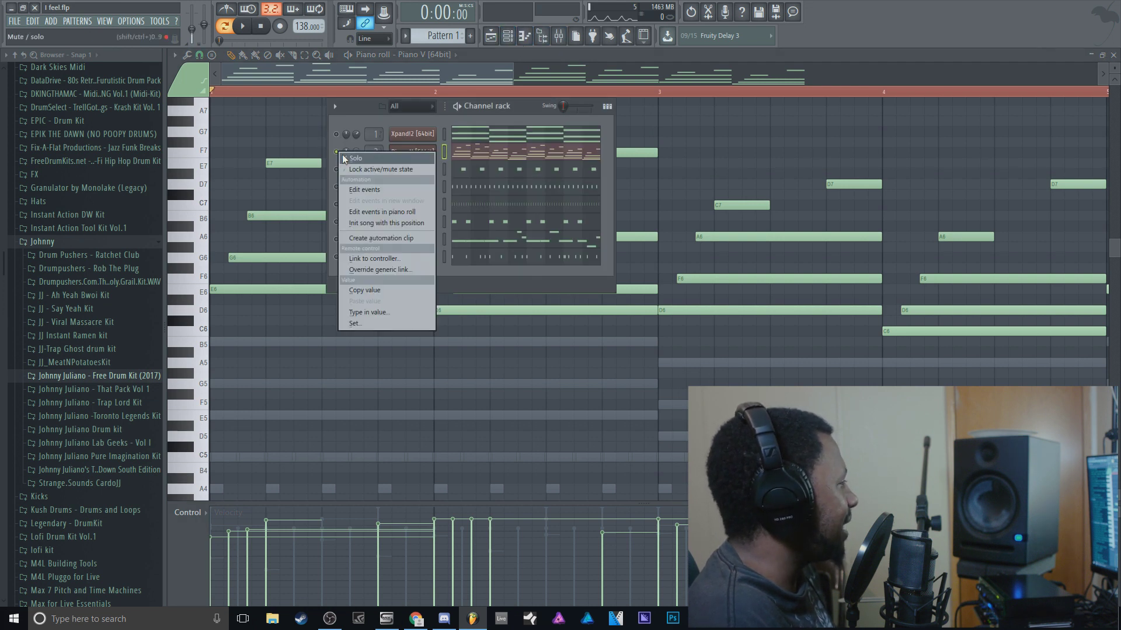
{"action": "left_click", "coordinate": [342, 154]}
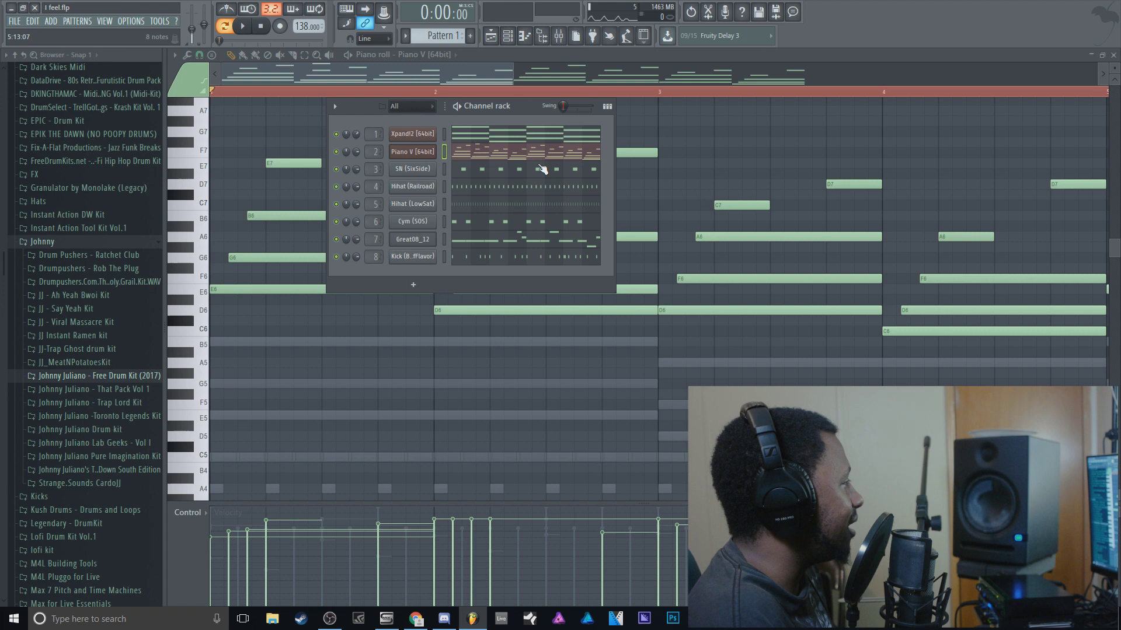
{"action": "left_click_drag", "start_coordinate": [523, 110], "coordinate": [365, 57]}
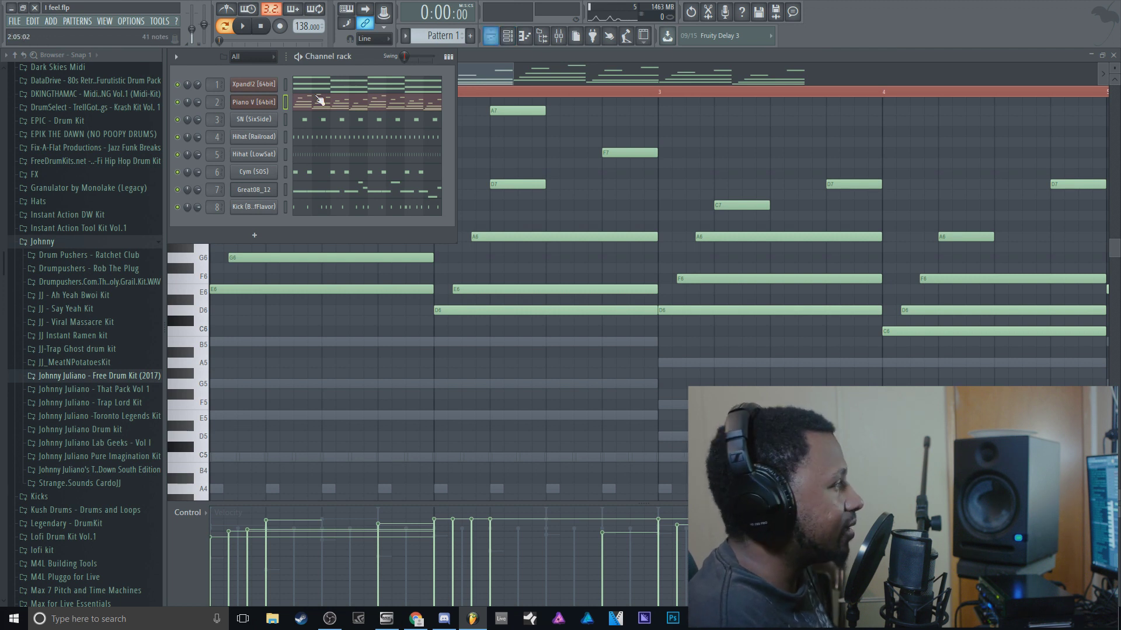
Copy the Xpand!2 channel's notes from Pattern 1 and paste them into Pattern 2.
{"action": "scroll", "coordinate": [436, 40], "scroll_direction": "down", "scroll_amount": 1}
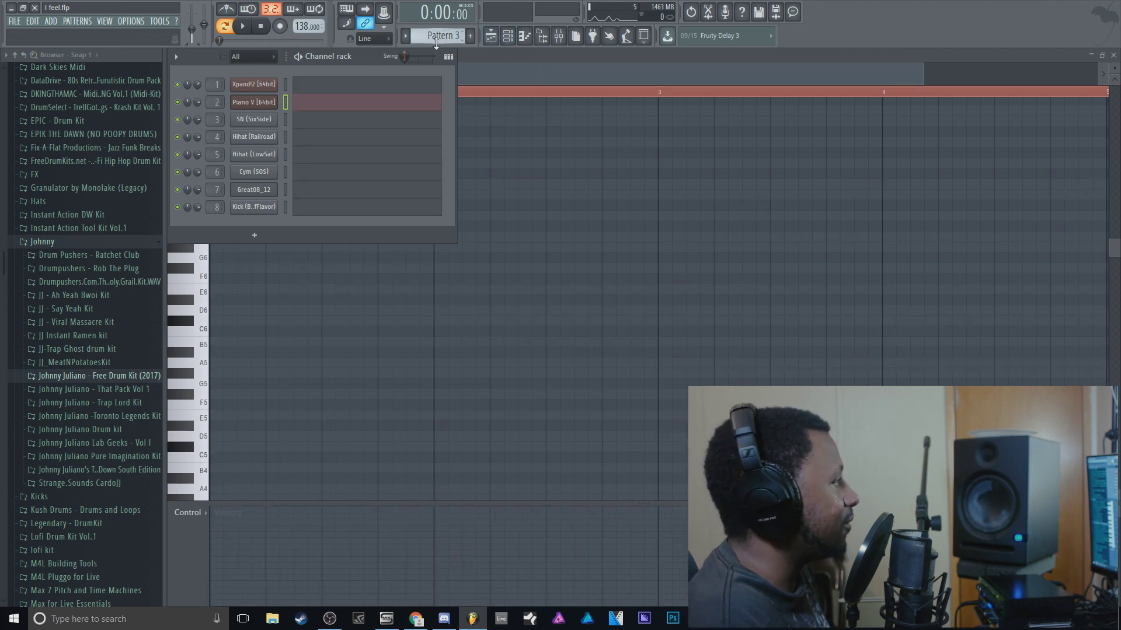
{"action": "scroll", "coordinate": [436, 39], "scroll_direction": "up", "scroll_amount": 3}
{"action": "right_click", "coordinate": [261, 85]}
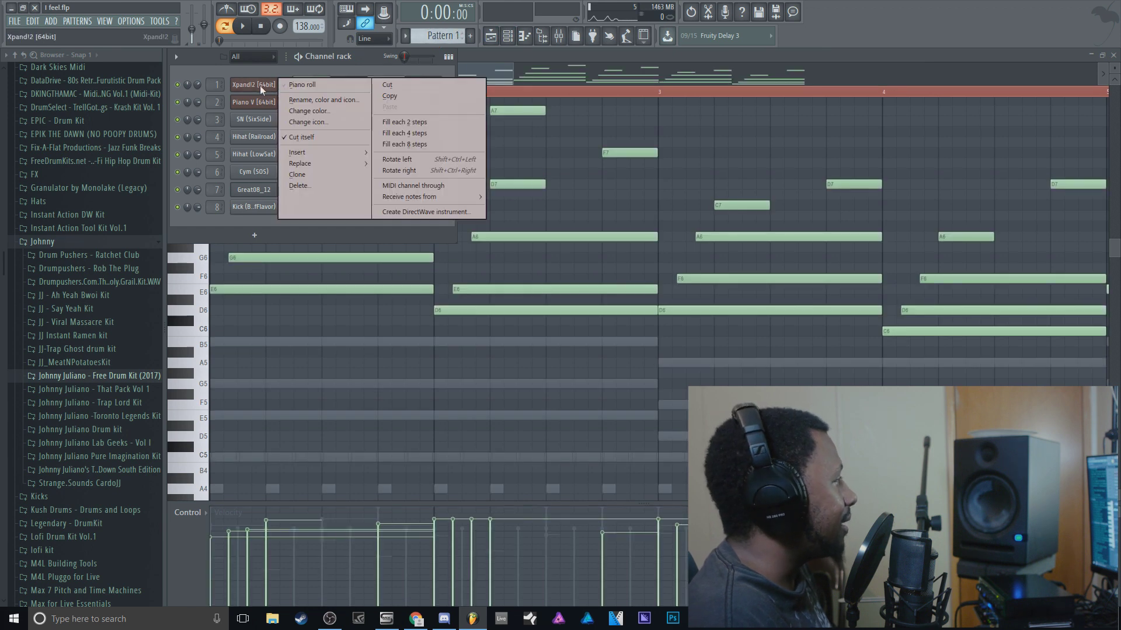
{"action": "left_click", "coordinate": [400, 96]}
{"action": "scroll", "coordinate": [436, 40], "scroll_direction": "down", "scroll_amount": 1}
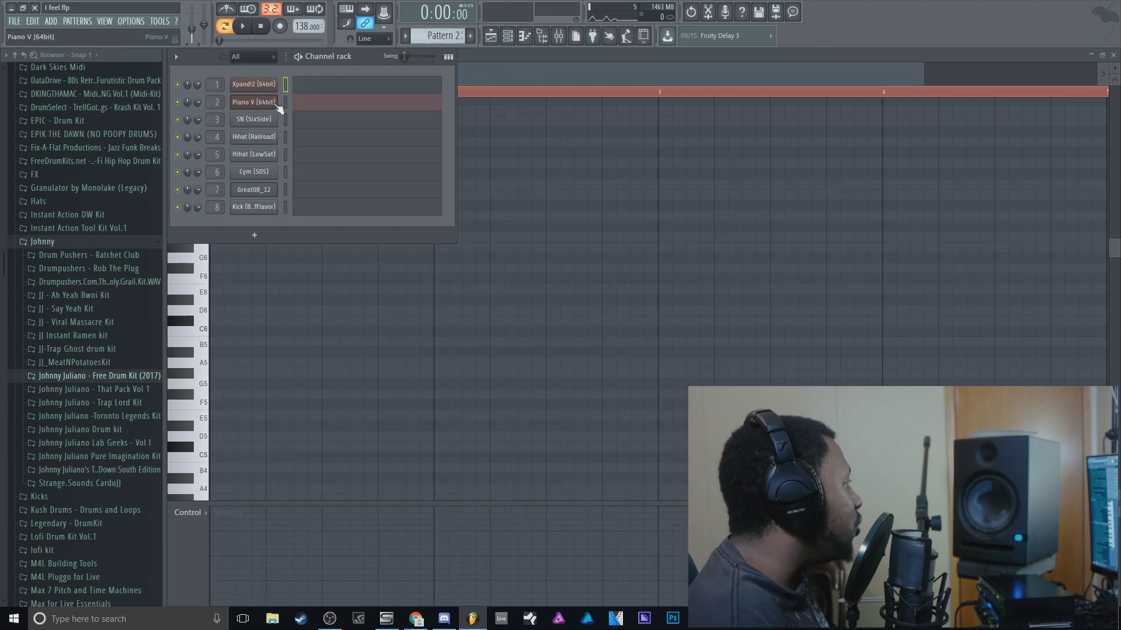
{"action": "right_click", "coordinate": [265, 84]}
{"action": "left_click", "coordinate": [404, 105]}
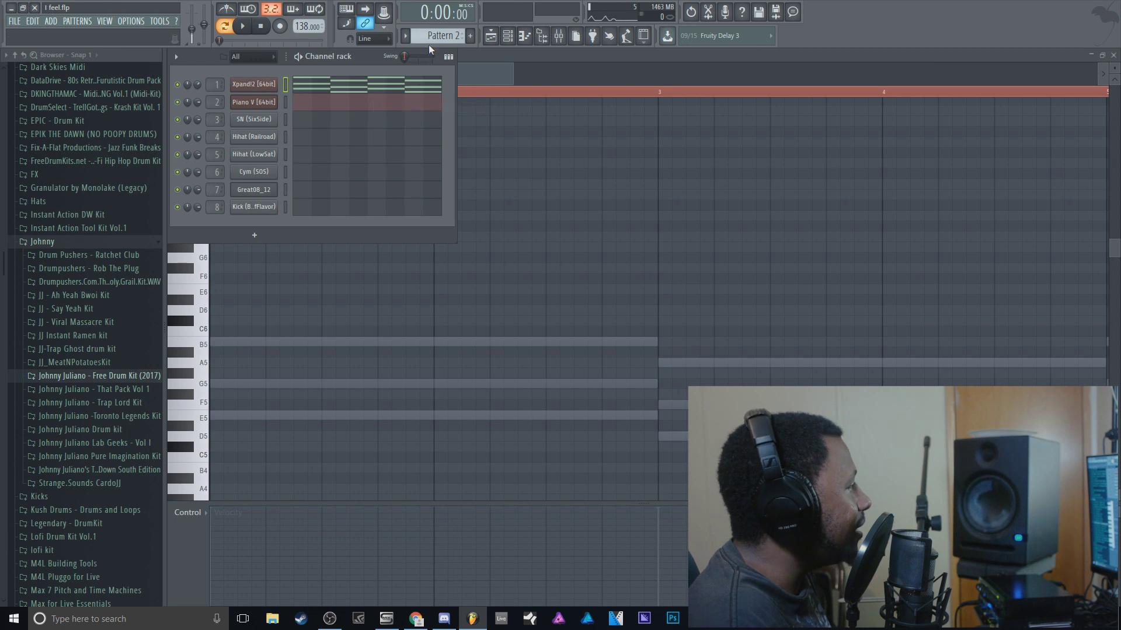
Cut the Xpand!2 notes back out of Pattern 2 and close the piano roll.
{"action": "scroll", "coordinate": [439, 36], "scroll_direction": "up", "scroll_amount": 1}
{"action": "right_click", "coordinate": [256, 103]}
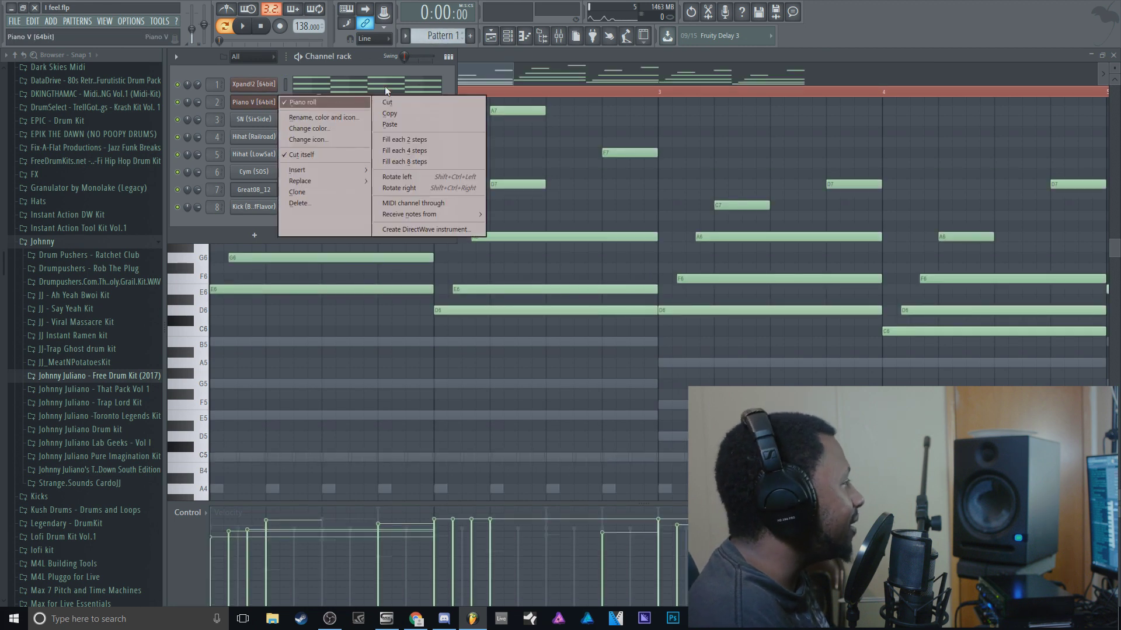
{"action": "left_click", "coordinate": [434, 52]}
{"action": "scroll", "coordinate": [436, 37], "scroll_direction": "down", "scroll_amount": 1}
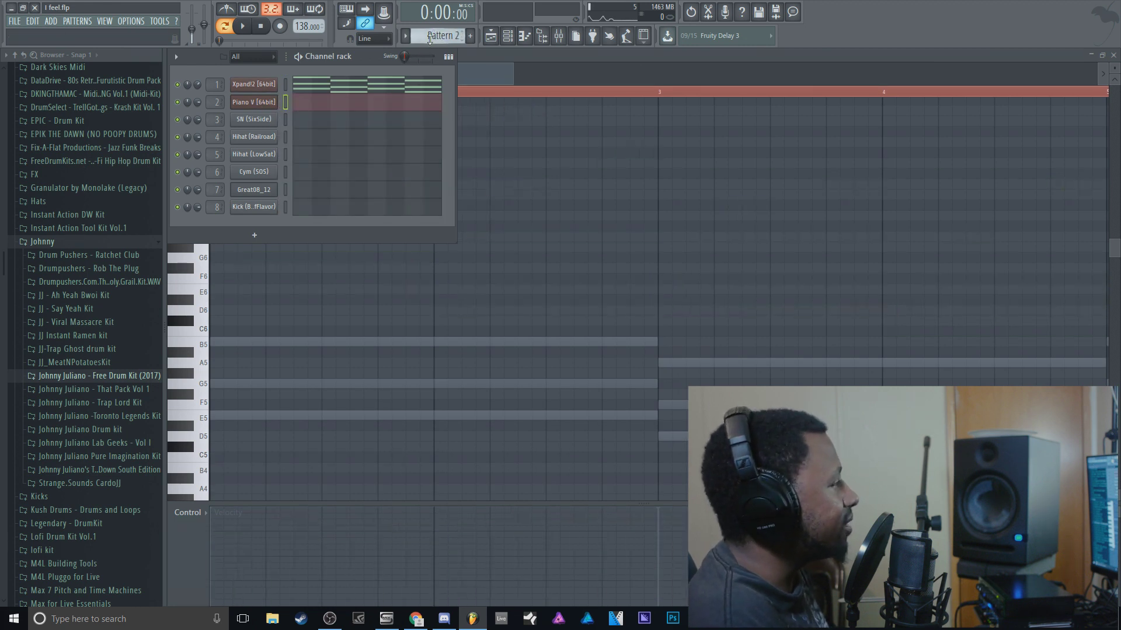
{"action": "right_click", "coordinate": [254, 85]}
{"action": "left_click", "coordinate": [413, 85]}
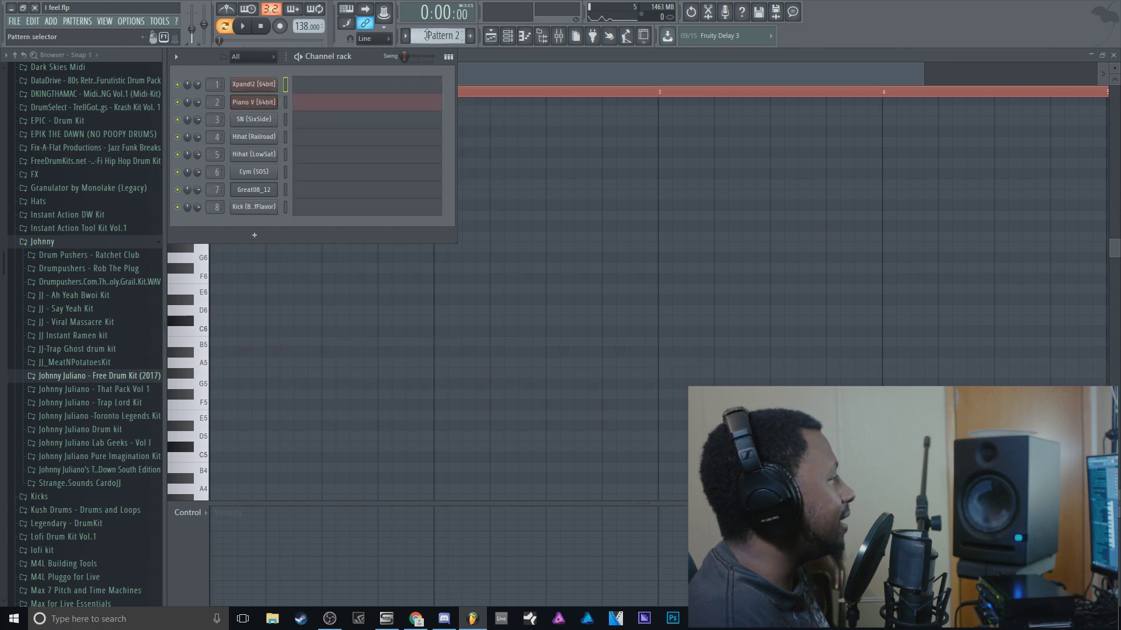
{"action": "scroll", "coordinate": [426, 35], "scroll_direction": "up", "scroll_amount": 1}
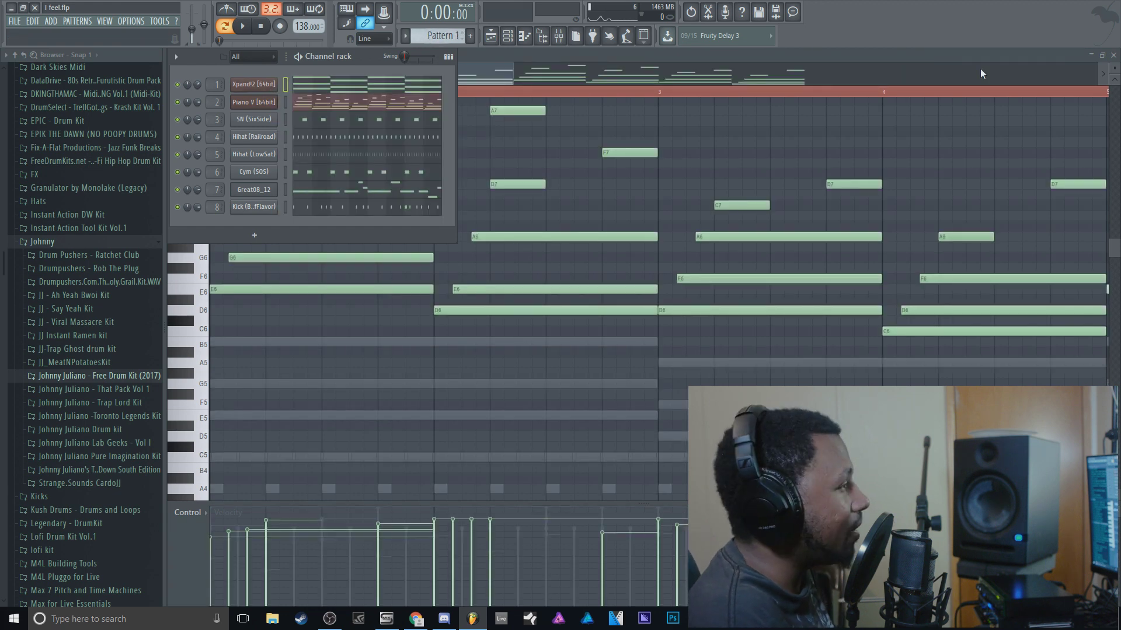
{"action": "left_click", "coordinate": [1114, 55]}
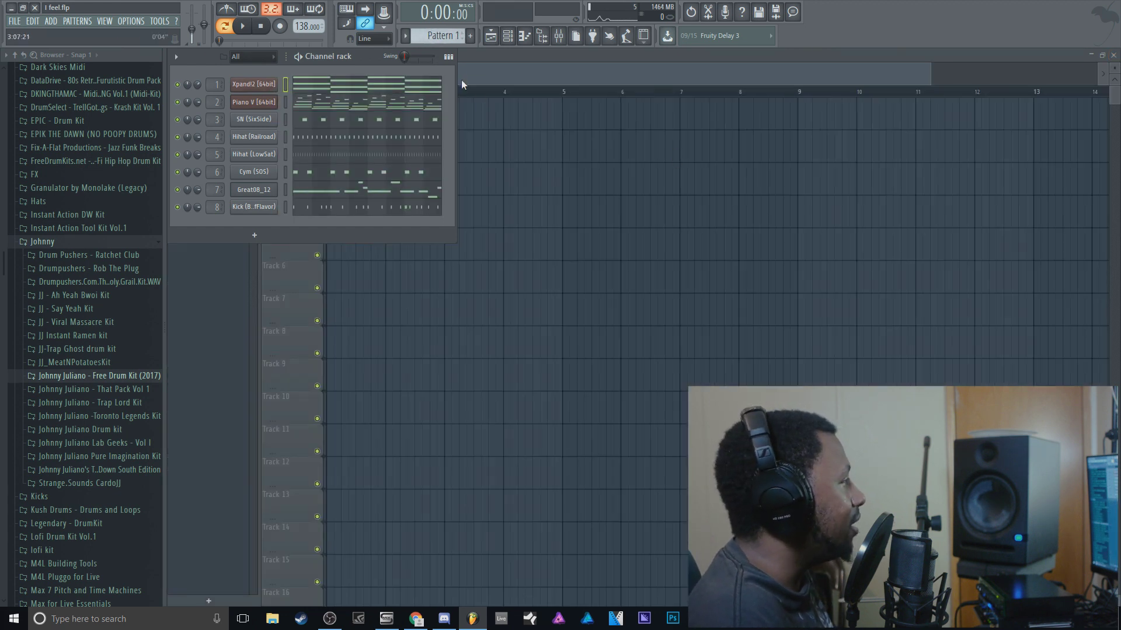
Place a Pattern 1 clip on Track 1, then split it by channel onto tracks 2–9.
{"action": "left_click_drag", "start_coordinate": [373, 58], "coordinate": [373, 185]}
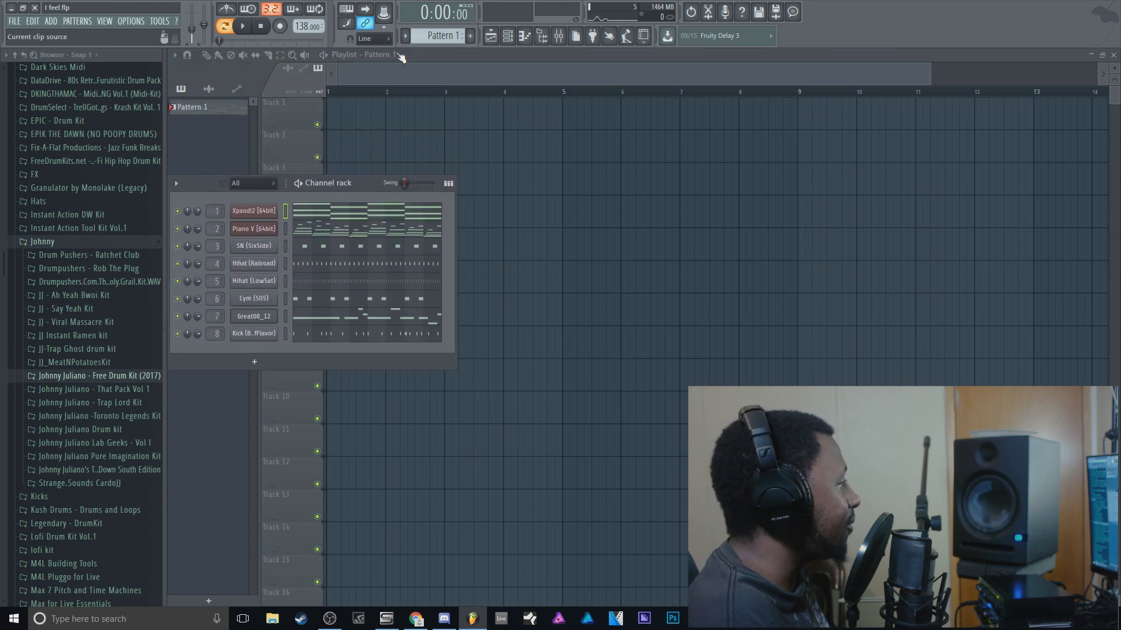
{"action": "key", "text": "F6"}
{"action": "left_click", "coordinate": [206, 55]}
{"action": "left_click", "coordinate": [380, 119]}
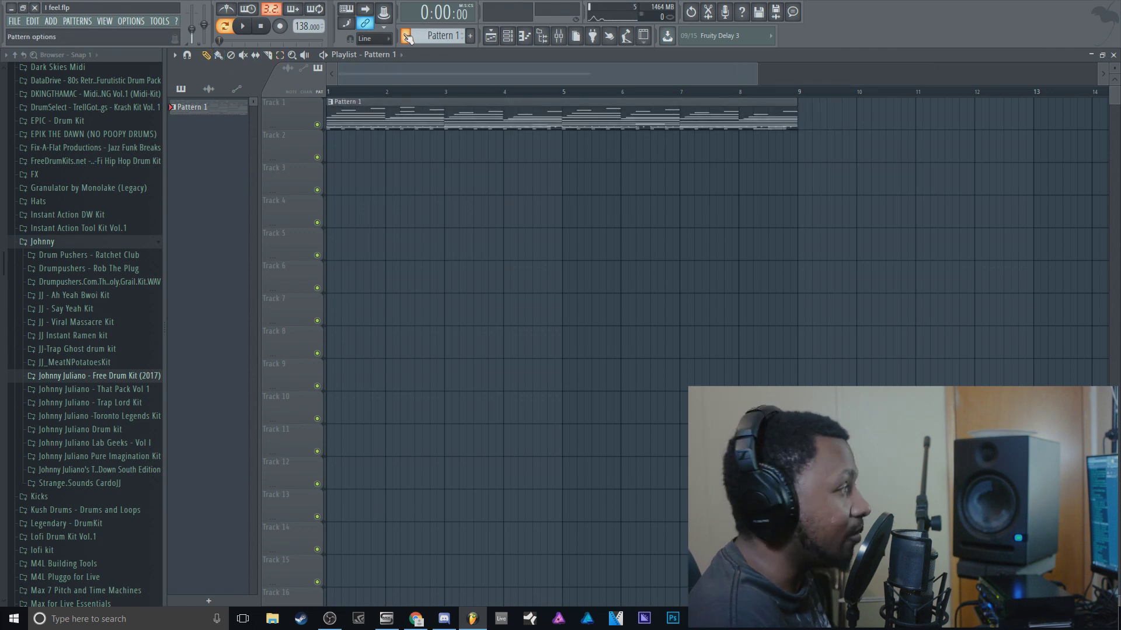
{"action": "left_click", "coordinate": [406, 37]}
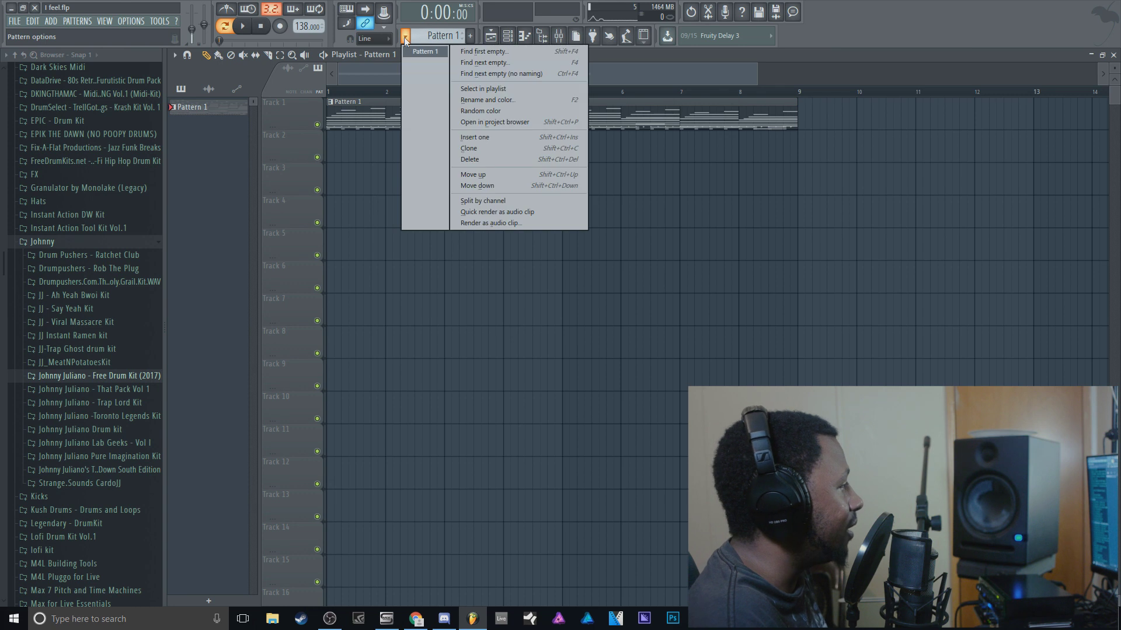
{"action": "left_click", "coordinate": [491, 206]}
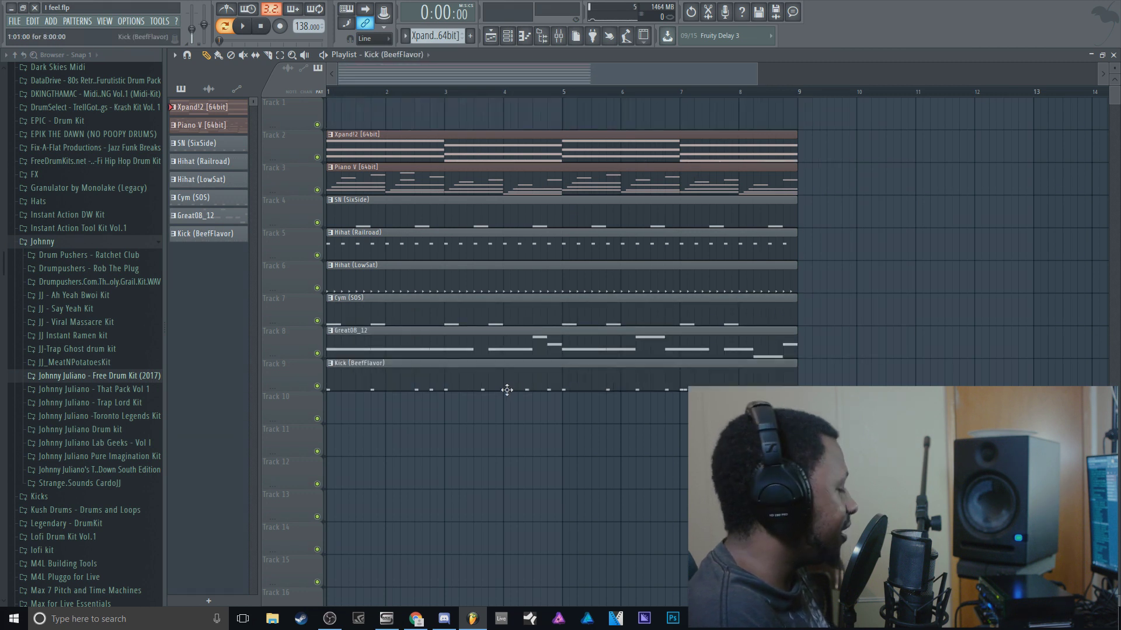
Select all playlist clips, zoom out the timeline, and show the channel rack on the Xpand!2 [64bit] pattern.
{"action": "key", "text": "ctrl+a"}
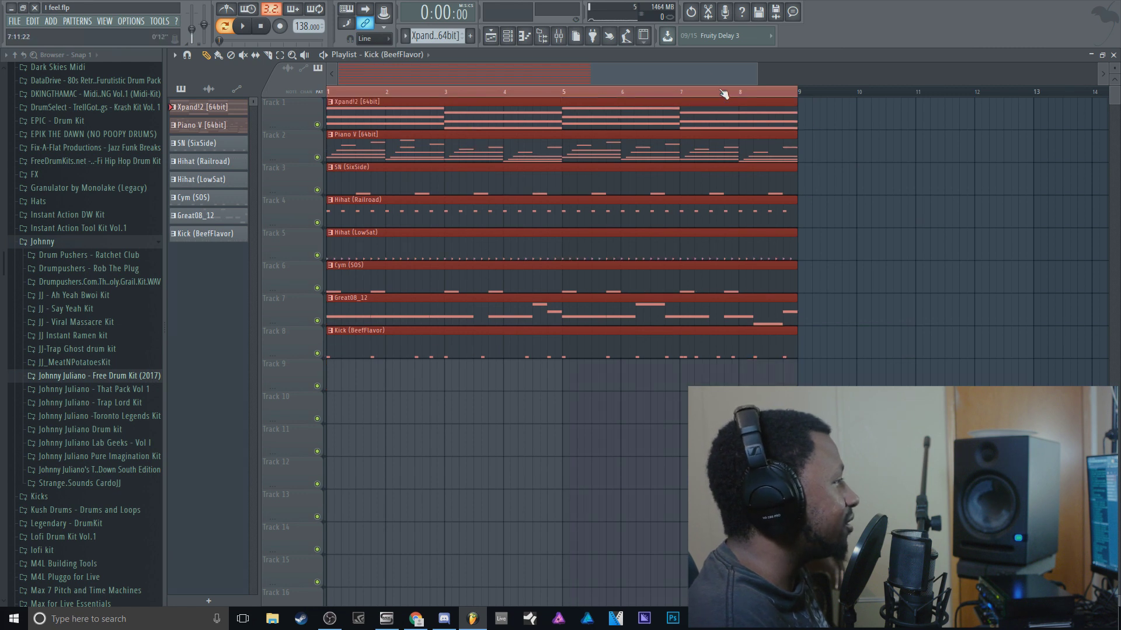
{"action": "left_click_drag", "start_coordinate": [759, 71], "coordinate": [940, 71]}
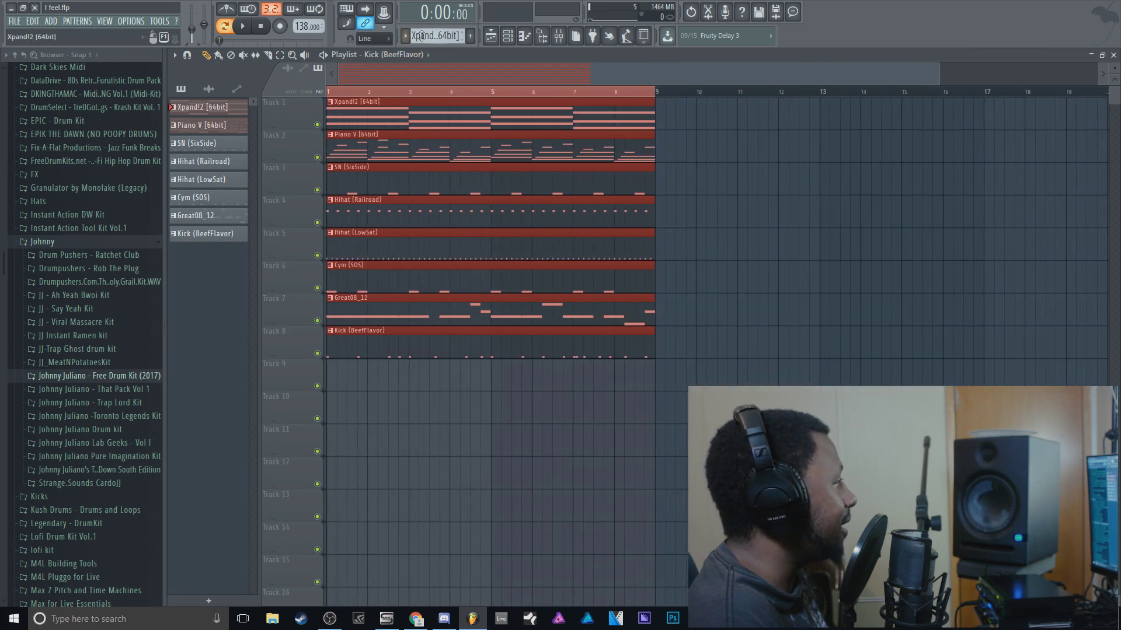
{"action": "left_click", "coordinate": [508, 36]}
{"action": "scroll", "coordinate": [442, 35], "scroll_direction": "down", "scroll_amount": 3}
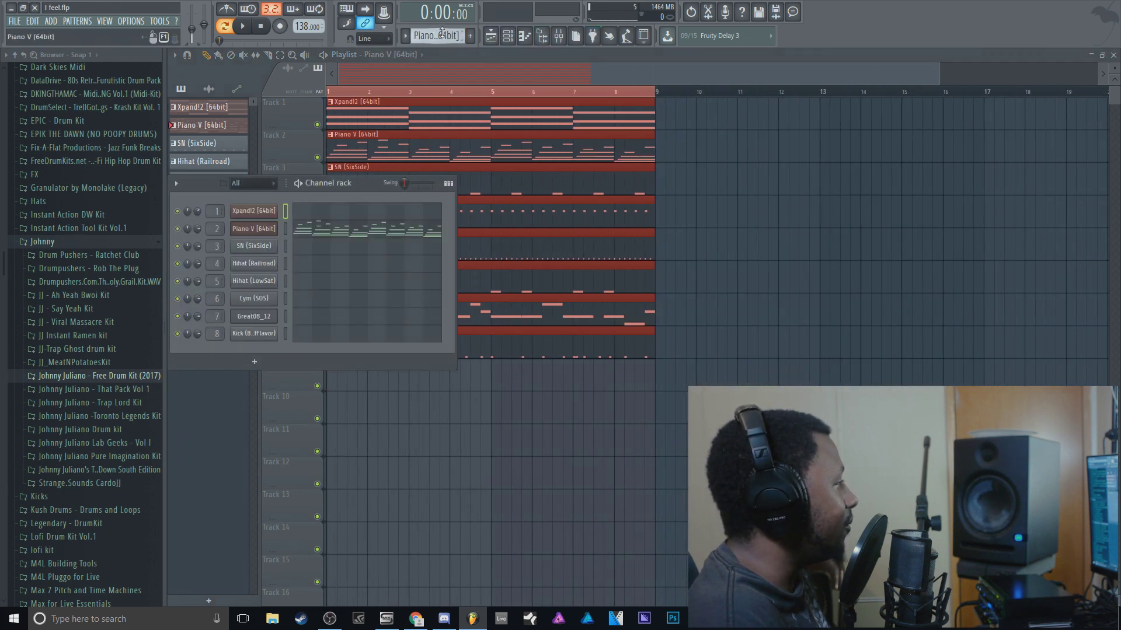
{"action": "scroll", "coordinate": [442, 32], "scroll_direction": "up", "scroll_amount": 3}
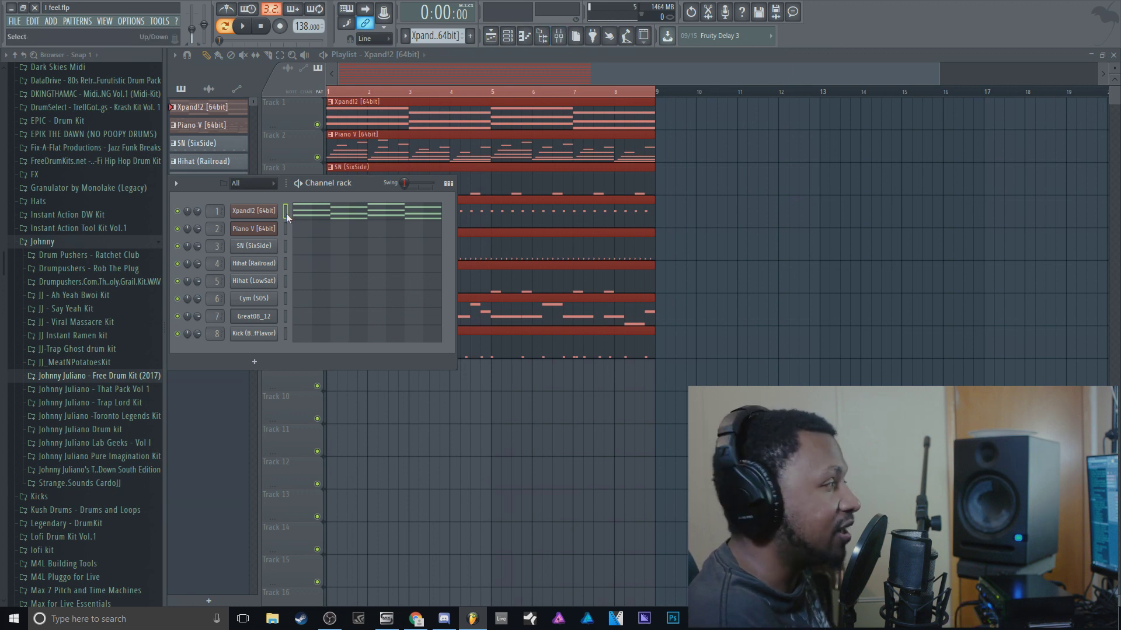
Select all eight channels in the channel rack and open the mixer on Xpand!2's Insert 1.
{"action": "left_click", "coordinate": [252, 212]}
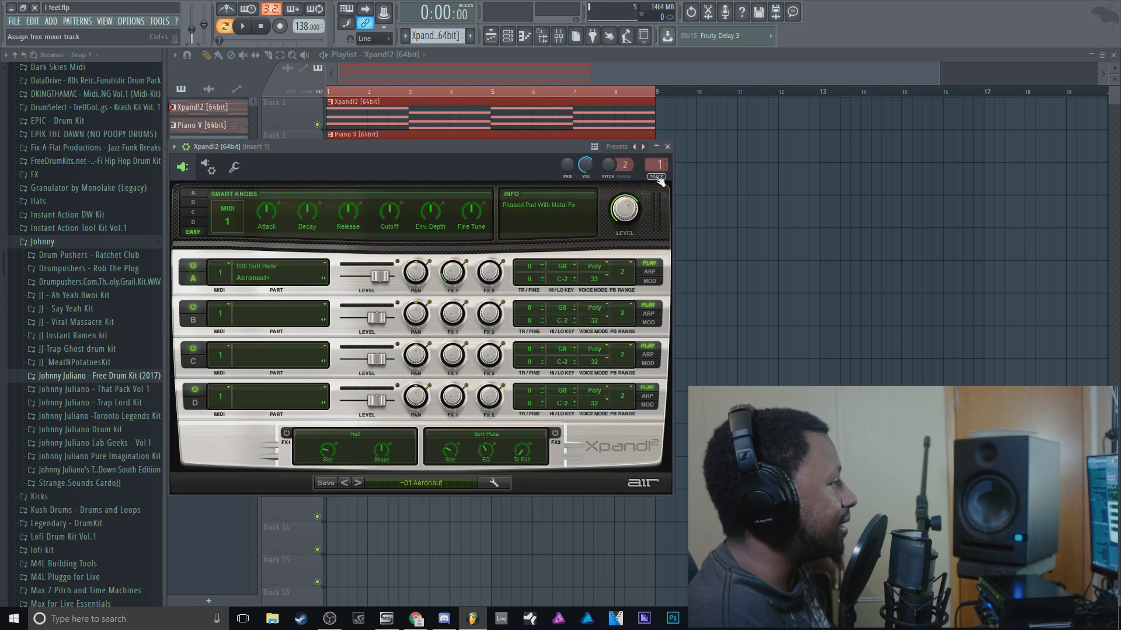
{"action": "left_click", "coordinate": [508, 36]}
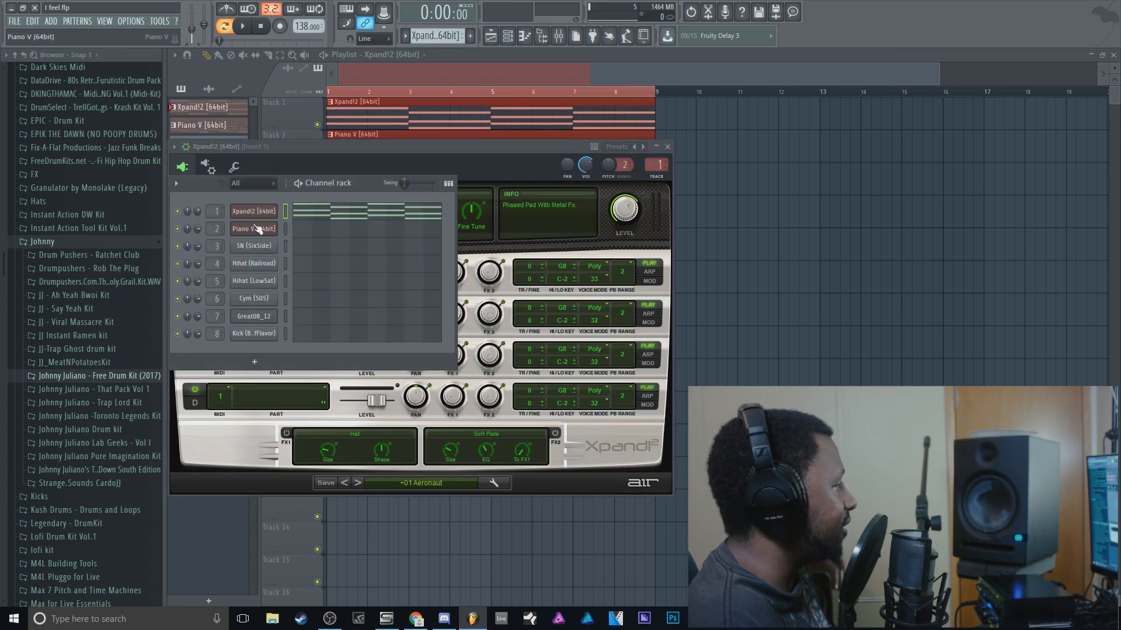
{"action": "right_click", "coordinate": [287, 213]}
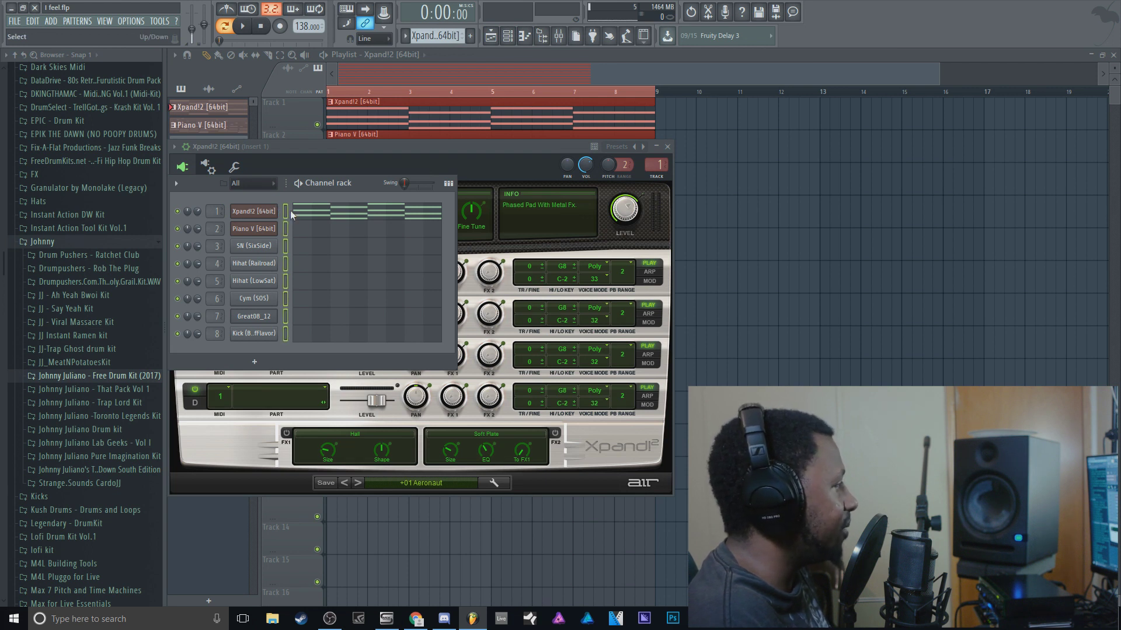
{"action": "left_click", "coordinate": [562, 43]}
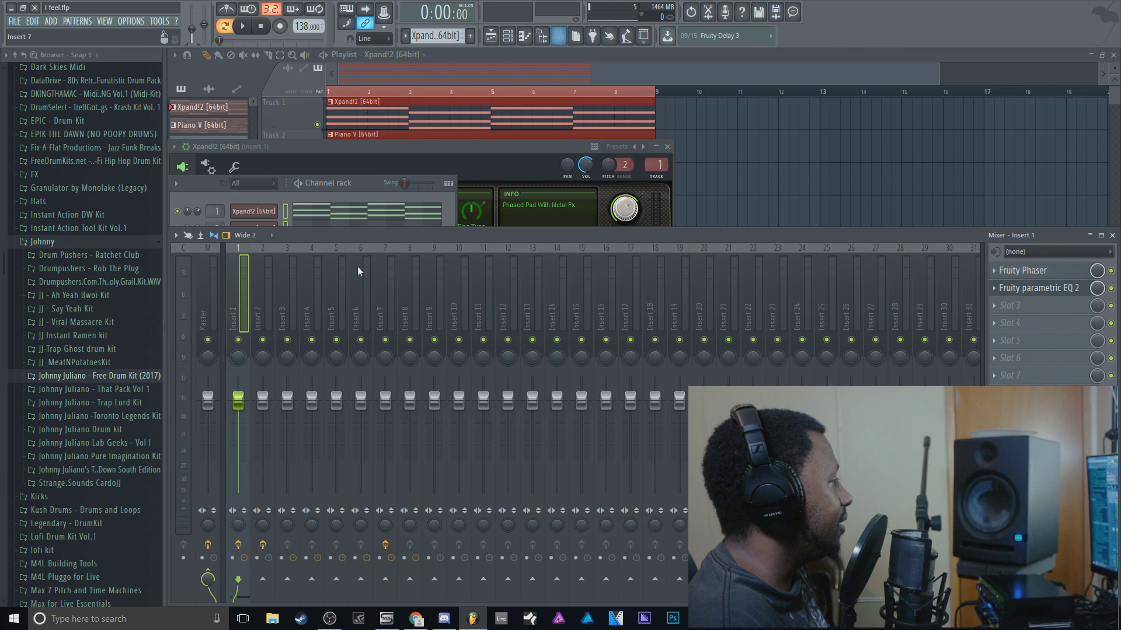
Route the selected channels to mixer inserts 1–8 starting from Insert 1, then play and stop the beat.
{"action": "right_click", "coordinate": [234, 296]}
{"action": "mouse_move", "coordinate": [315, 342]}
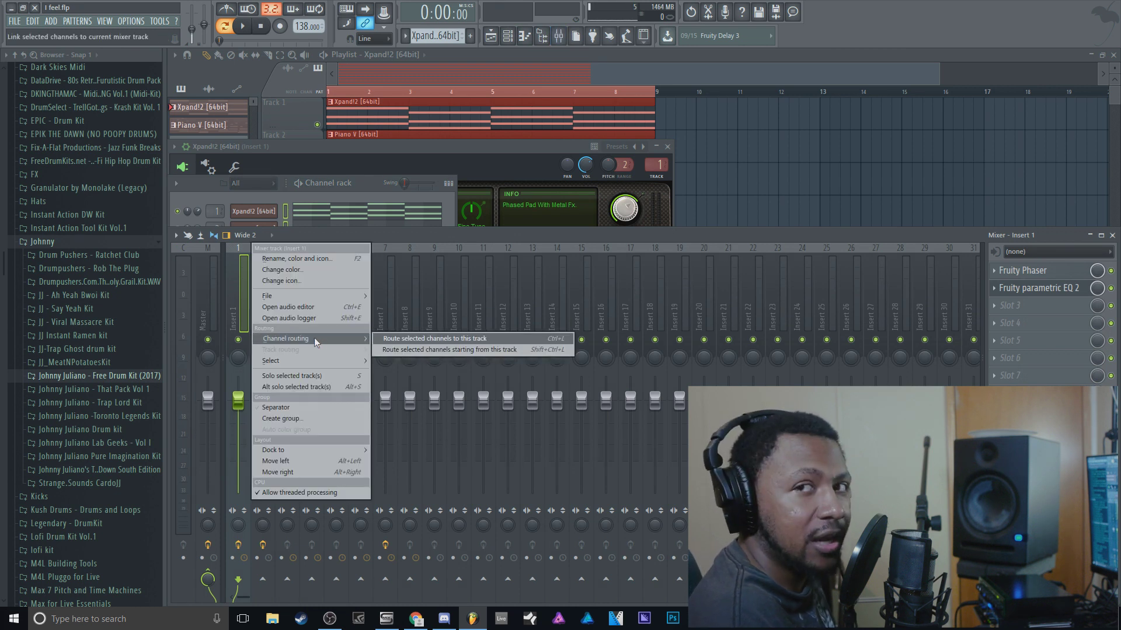
{"action": "left_click", "coordinate": [415, 350]}
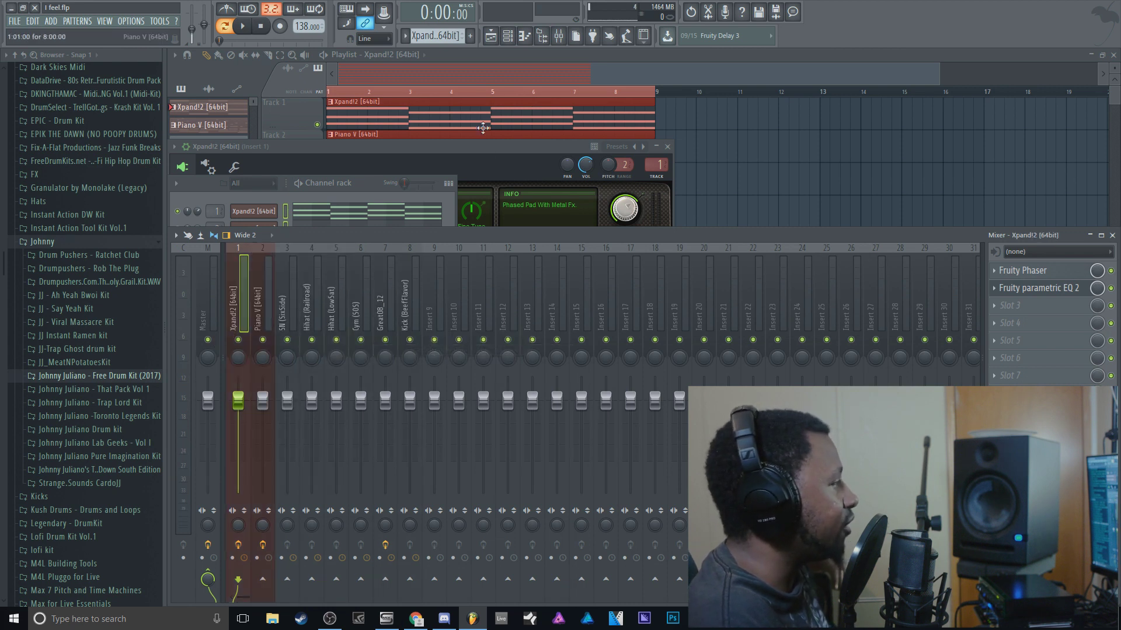
{"action": "left_click", "coordinate": [243, 26]}
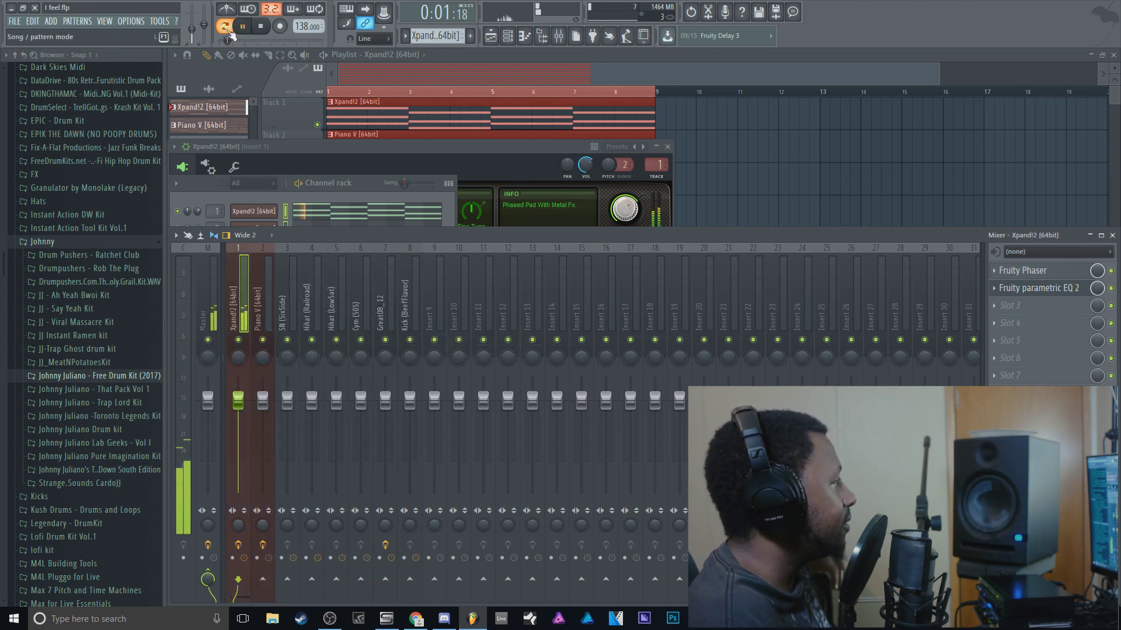
{"action": "left_click", "coordinate": [262, 28]}
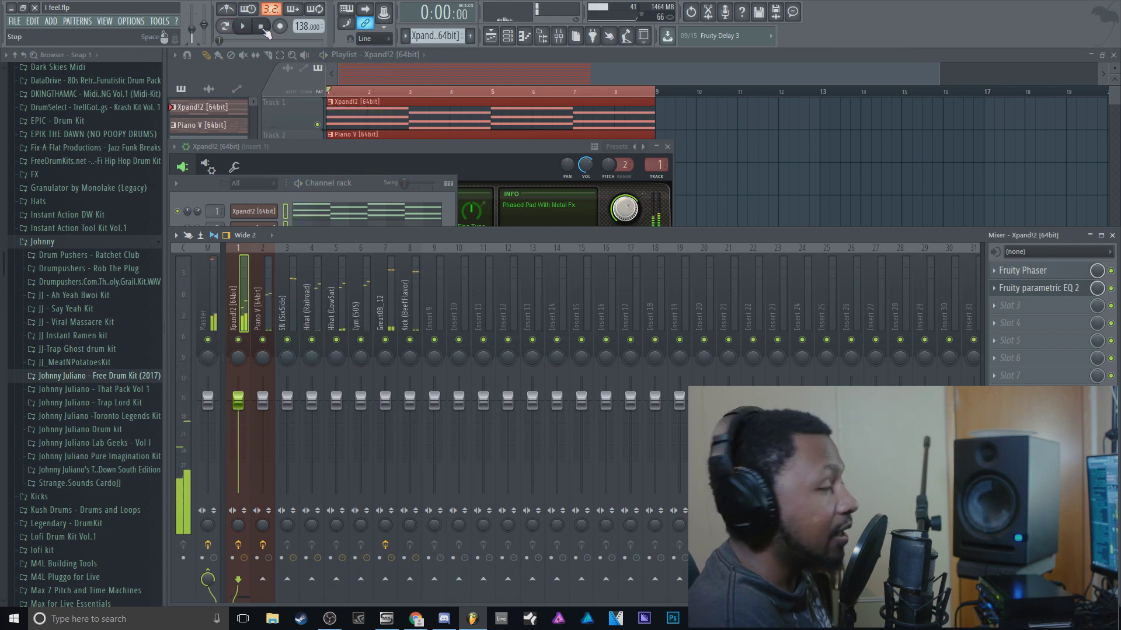
Bring the playlist forward and give the patterns random colours from the Xpand!2 [64bit] pattern's menu.
{"action": "left_click", "coordinate": [604, 55]}
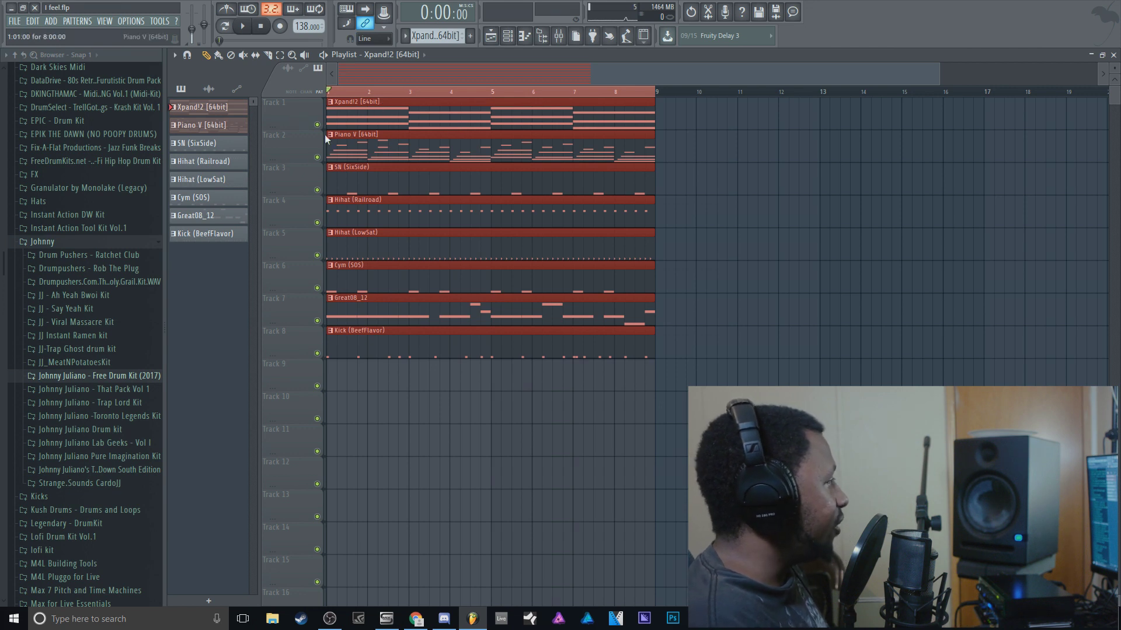
{"action": "right_click", "coordinate": [217, 230]}
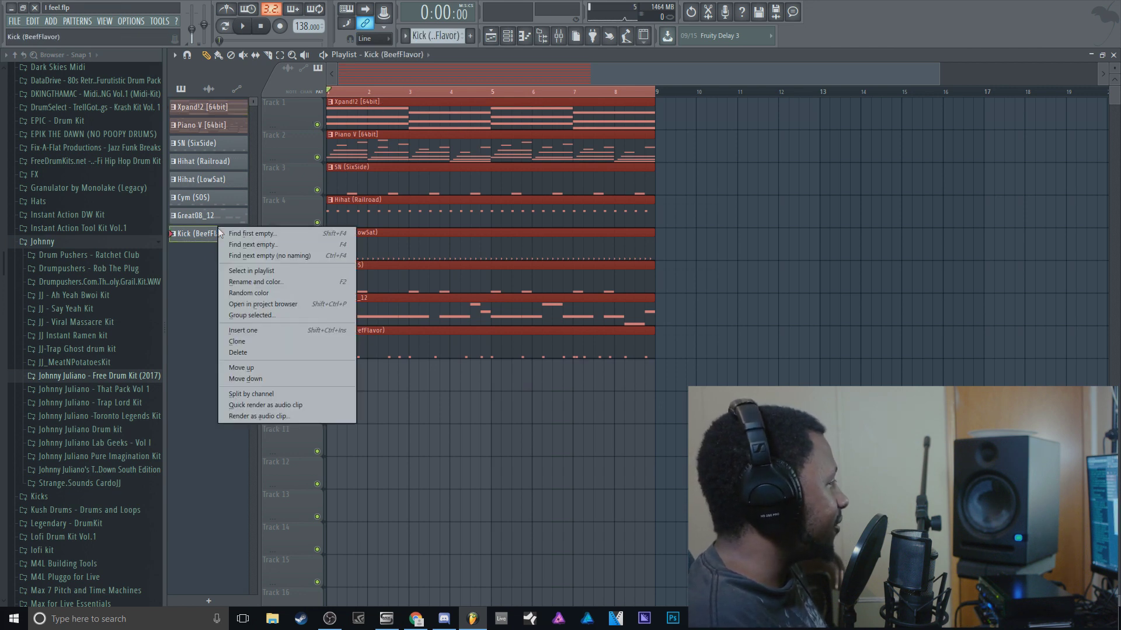
{"action": "left_click", "coordinate": [216, 108]}
{"action": "right_click", "coordinate": [220, 107]}
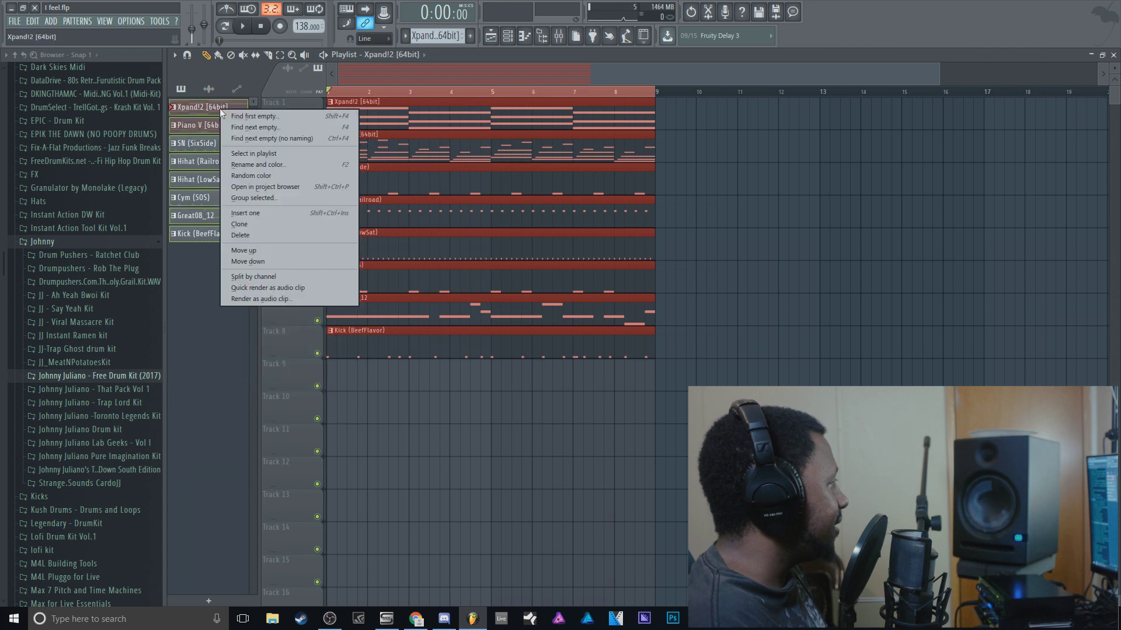
{"action": "left_click", "coordinate": [258, 178]}
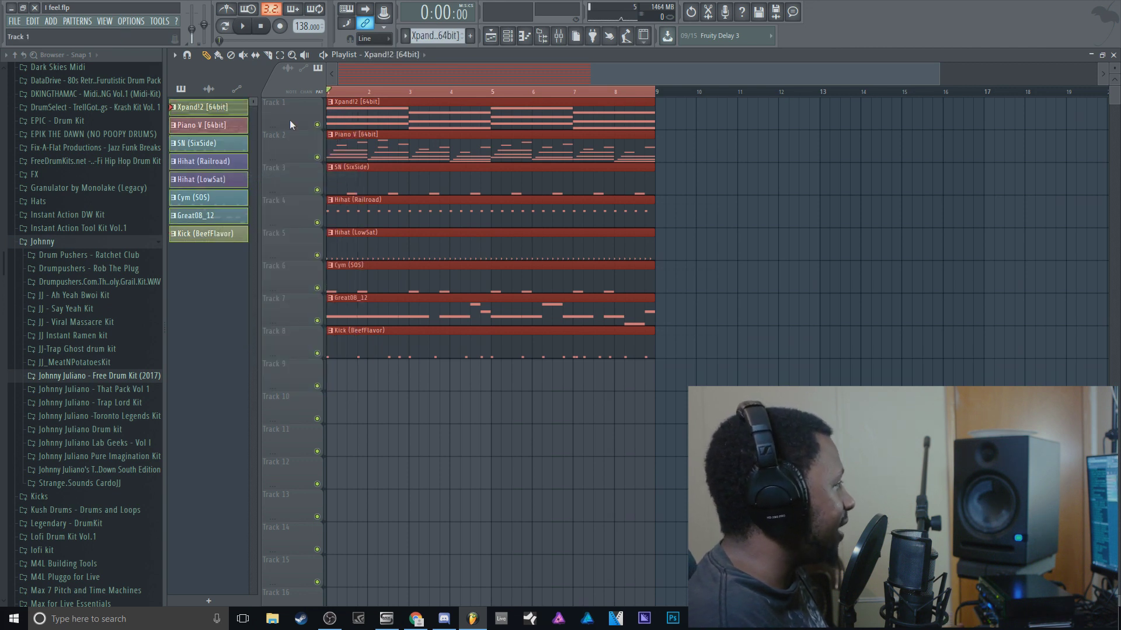
Deselect the playlist clips and enlarge the track heights.
{"action": "left_click", "coordinate": [280, 54]}
{"action": "left_click", "coordinate": [492, 263]}
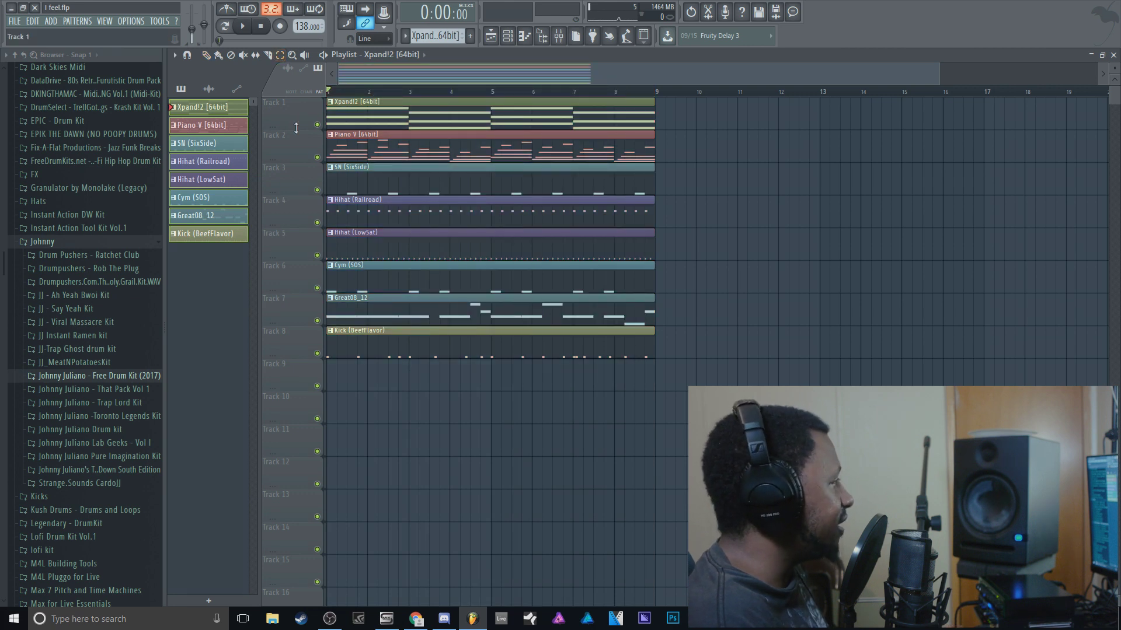
{"action": "scroll", "coordinate": [300, 124], "scroll_direction": "up", "scroll_amount": 2}
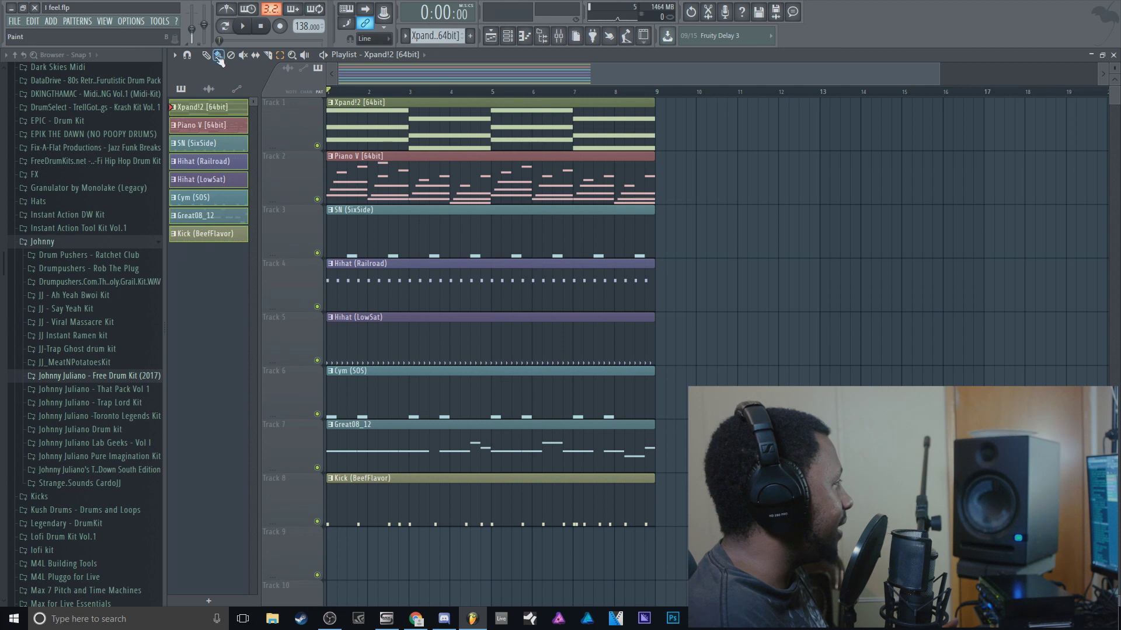
Auto-name playlist tracks 1–4 after their clips, starting with Xpand!2 [64bit].
{"action": "right_click", "coordinate": [306, 130]}
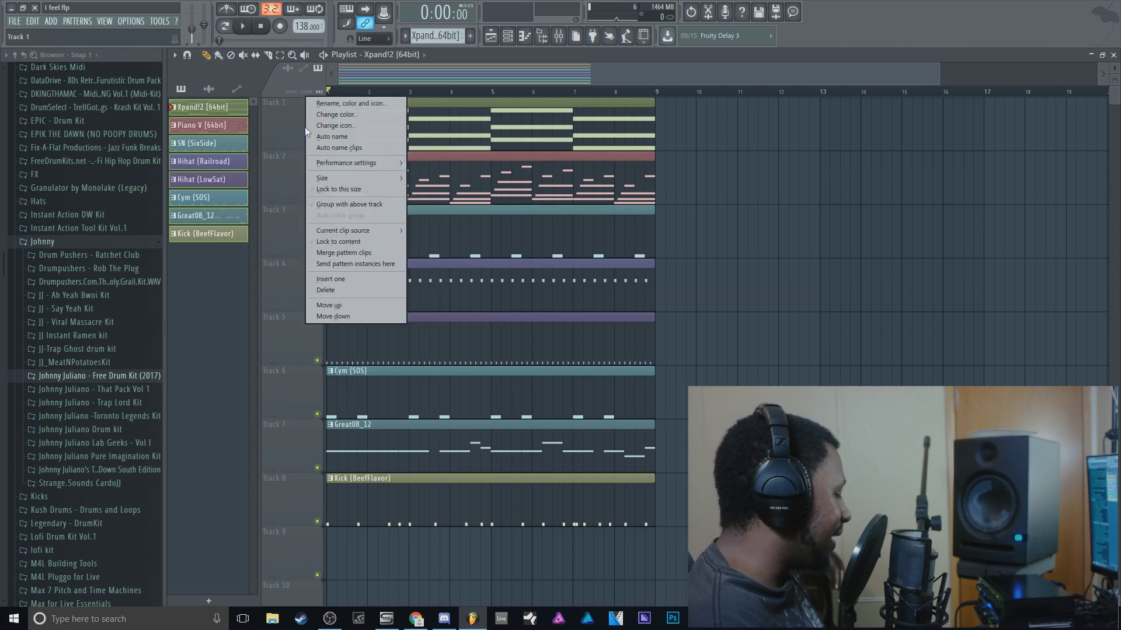
{"action": "left_click", "coordinate": [330, 137]}
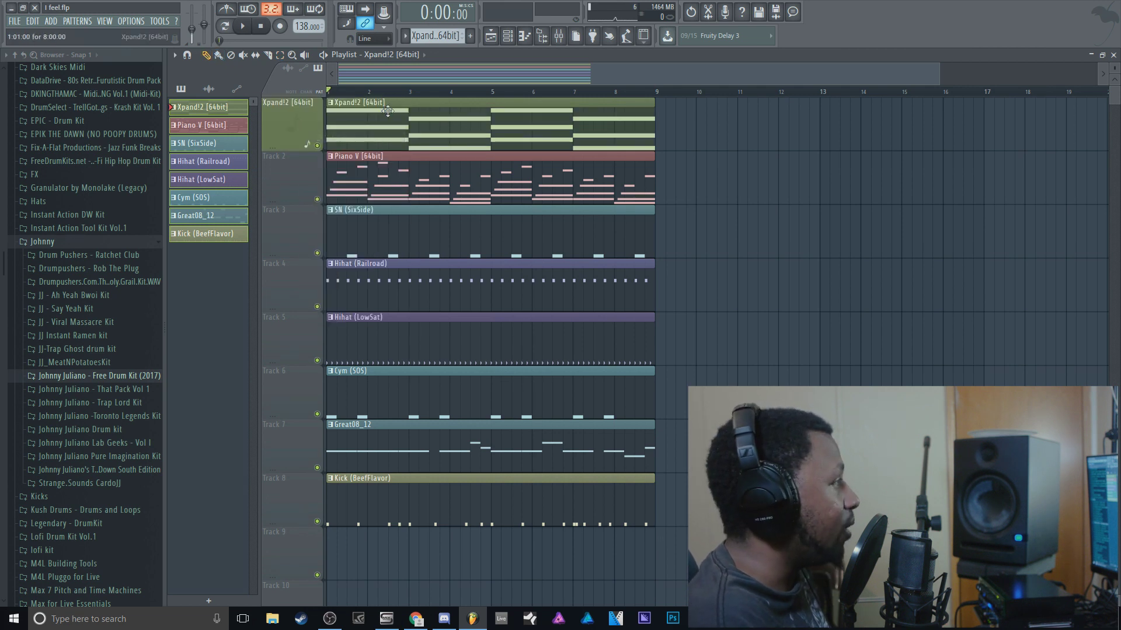
{"action": "right_click", "coordinate": [295, 175]}
{"action": "left_click", "coordinate": [304, 189]}
{"action": "right_click", "coordinate": [293, 228]}
{"action": "left_click", "coordinate": [292, 216]}
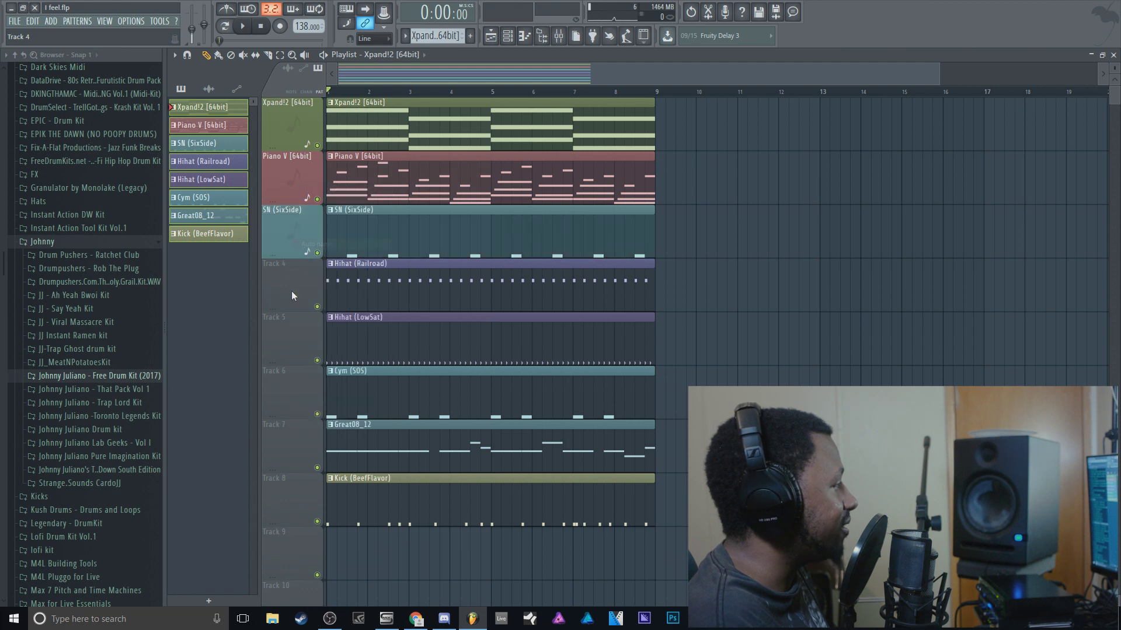
{"action": "right_click", "coordinate": [292, 280]}
{"action": "left_click", "coordinate": [293, 269]}
Auto-name tracks 5–8 after their clips down to Kick (BeefFlavor), then check the SN (SixSide) track's options.
{"action": "right_click", "coordinate": [295, 337]}
{"action": "left_click", "coordinate": [296, 367]}
{"action": "right_click", "coordinate": [293, 391]}
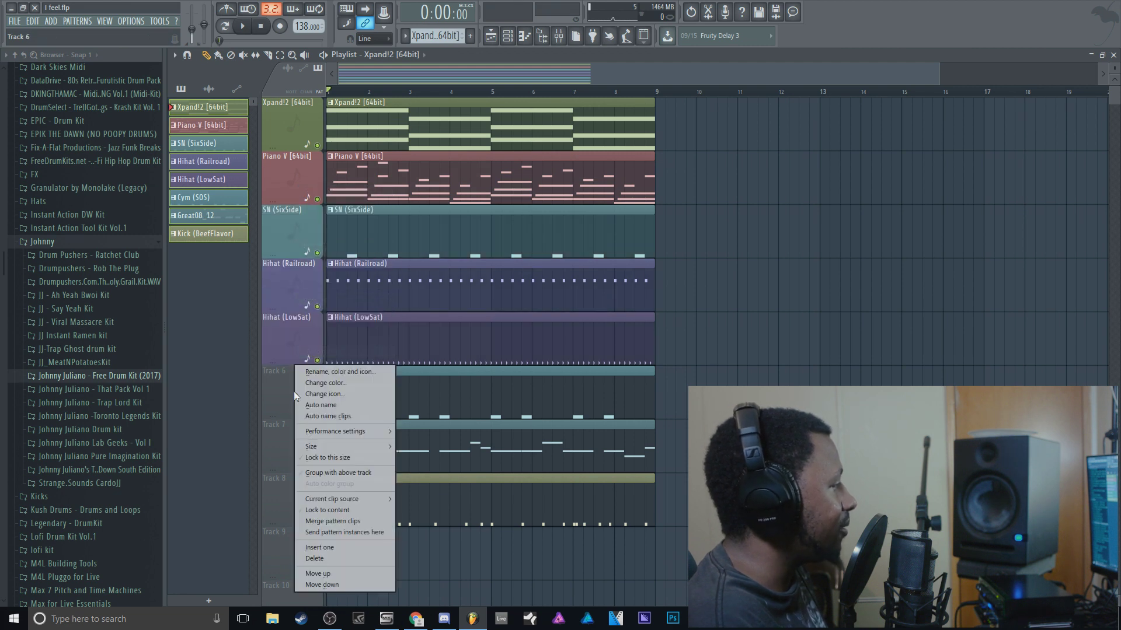
{"action": "left_click", "coordinate": [292, 435]}
{"action": "right_click", "coordinate": [293, 458]}
{"action": "left_click", "coordinate": [295, 478]}
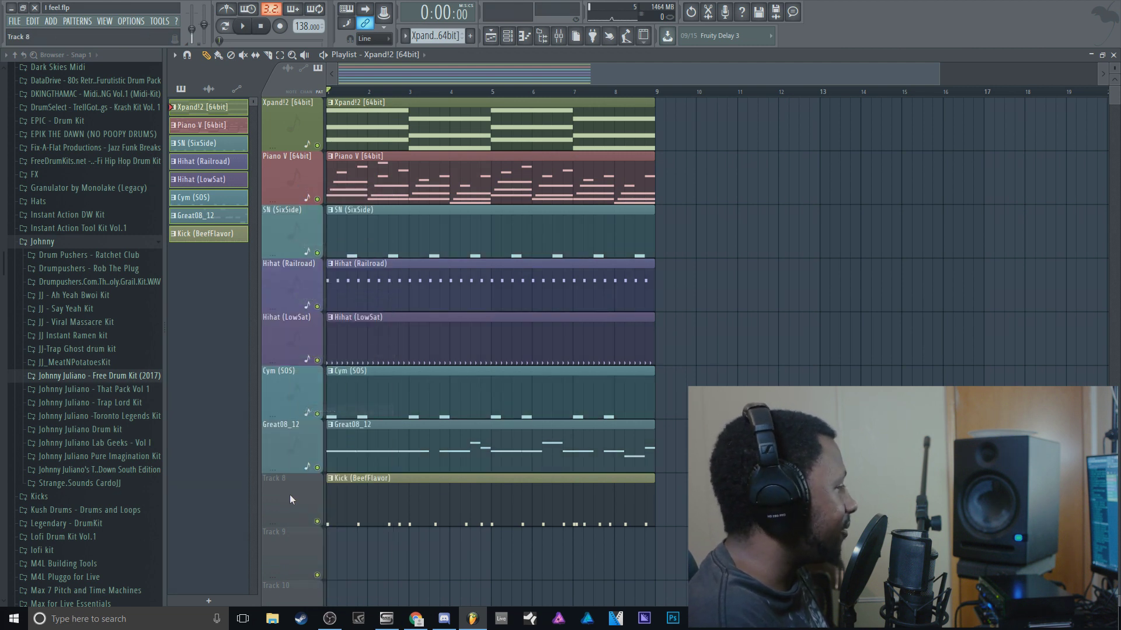
{"action": "right_click", "coordinate": [289, 495]}
{"action": "left_click", "coordinate": [305, 481]}
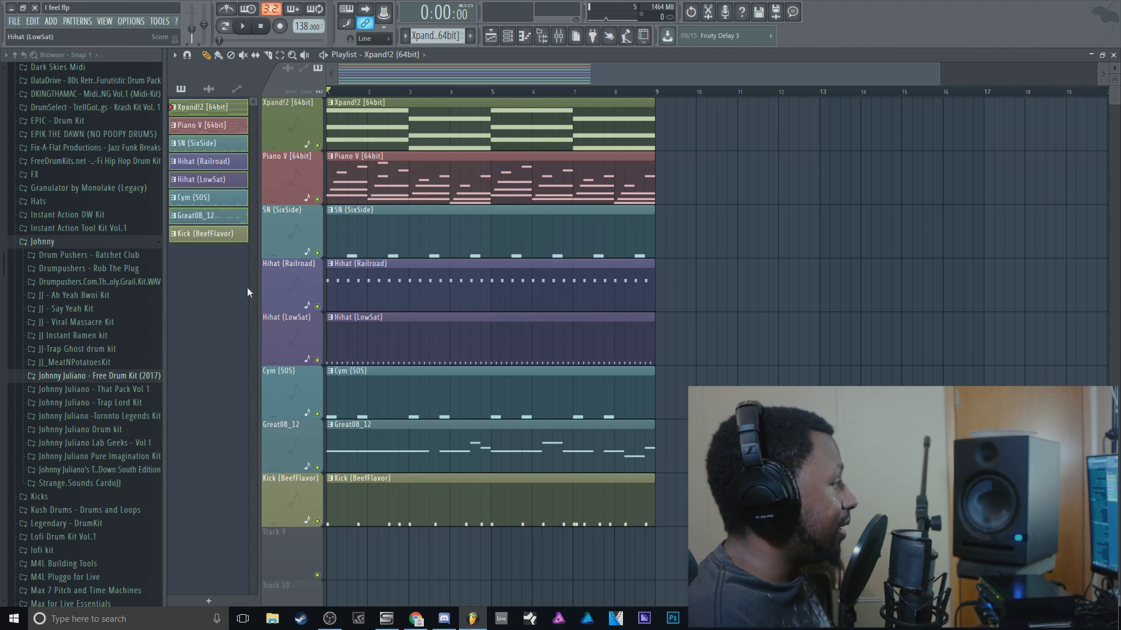
{"action": "right_click", "coordinate": [289, 216]}
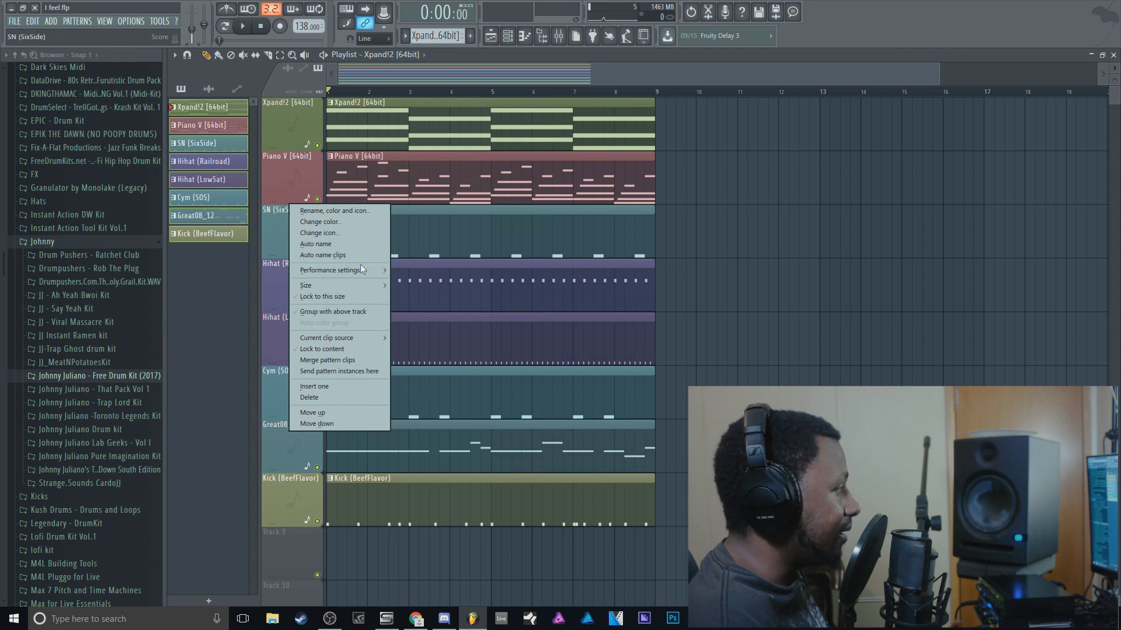
{"action": "left_click", "coordinate": [296, 131]}
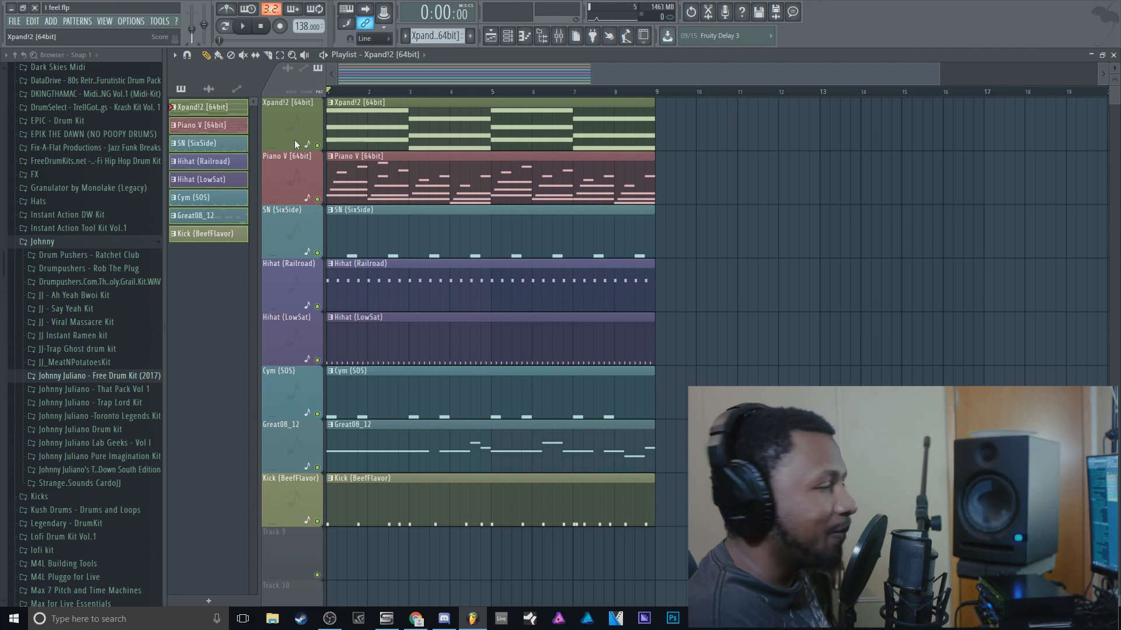
Run the Lock all playlist tracks to content macro, leaving track heights unchanged.
{"action": "left_click", "coordinate": [157, 21]}
{"action": "mouse_move", "coordinate": [141, 23]}
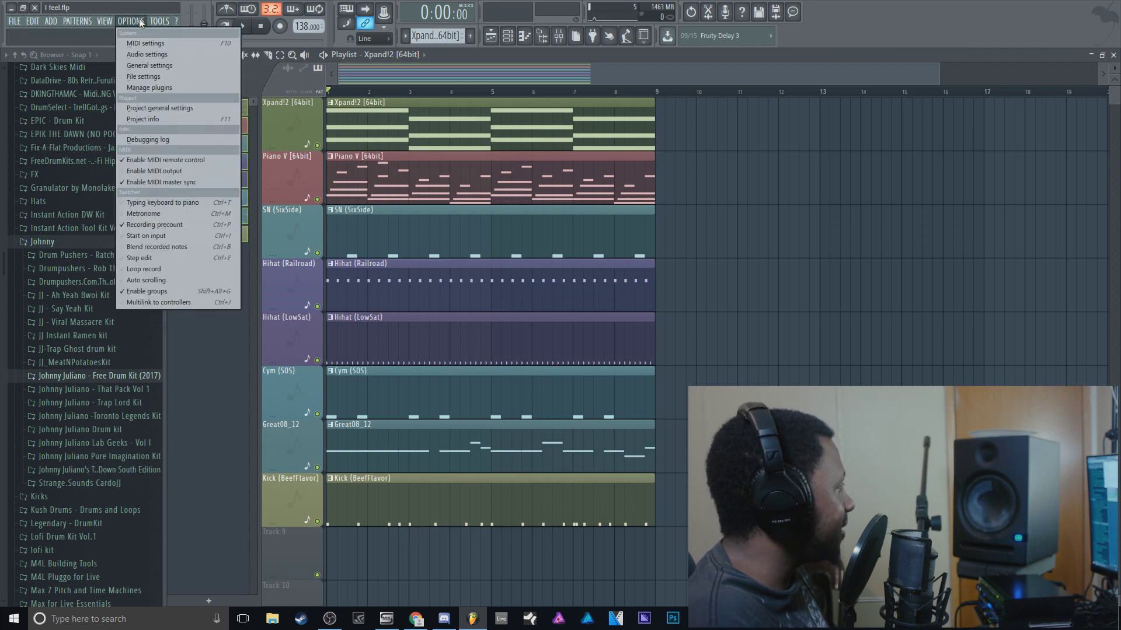
{"action": "mouse_move", "coordinate": [166, 56]}
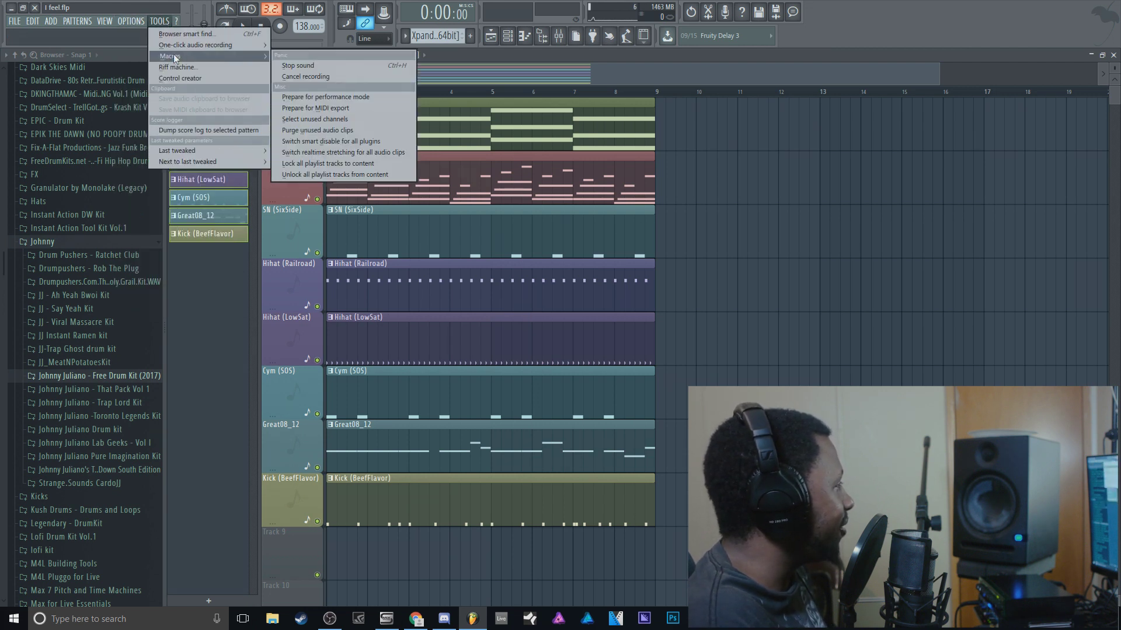
{"action": "left_click", "coordinate": [383, 163]}
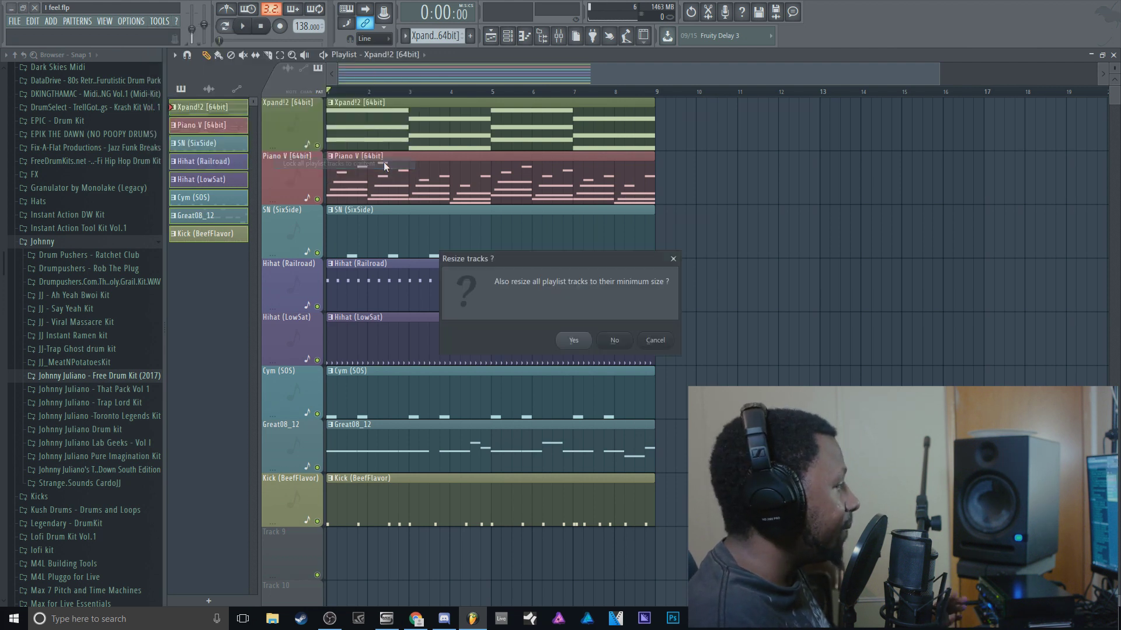
{"action": "left_click", "coordinate": [578, 342]}
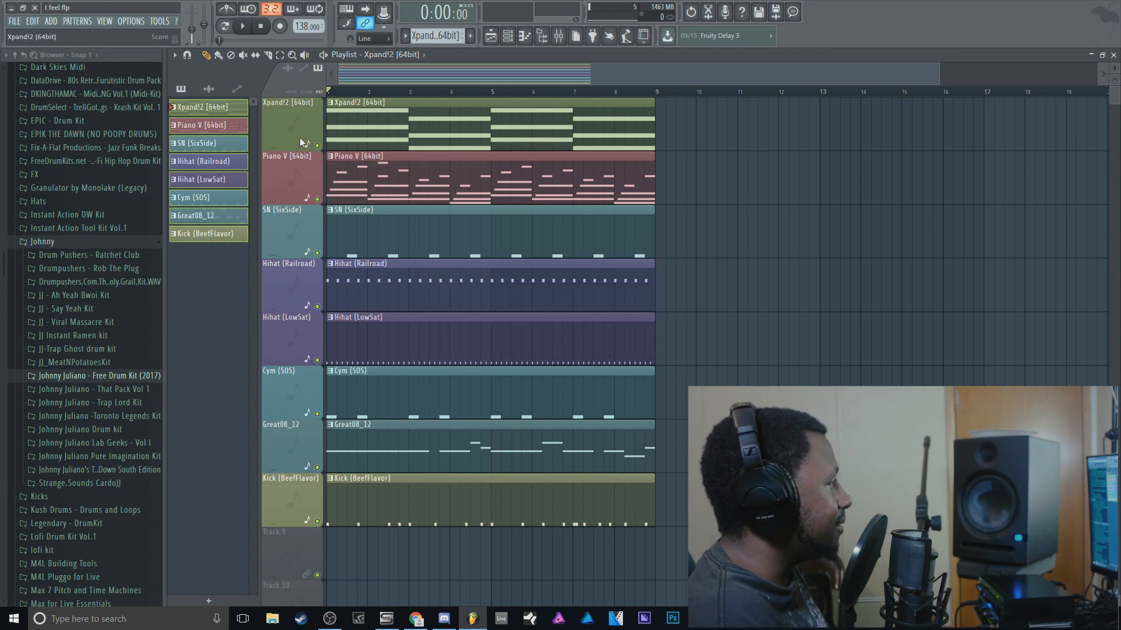
Place, move and delete trial Xpand!2 clips around bars 9–18.
{"action": "left_click", "coordinate": [353, 156]}
{"action": "left_click", "coordinate": [696, 147]}
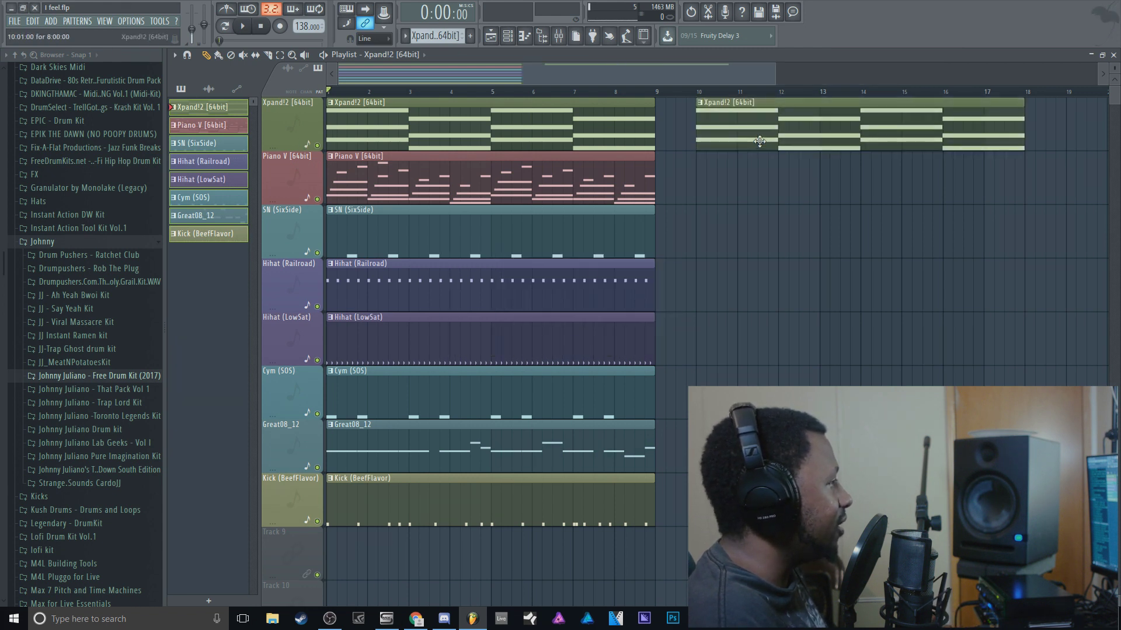
{"action": "right_click", "coordinate": [759, 141]}
{"action": "left_click", "coordinate": [698, 180]}
{"action": "right_click", "coordinate": [698, 180]}
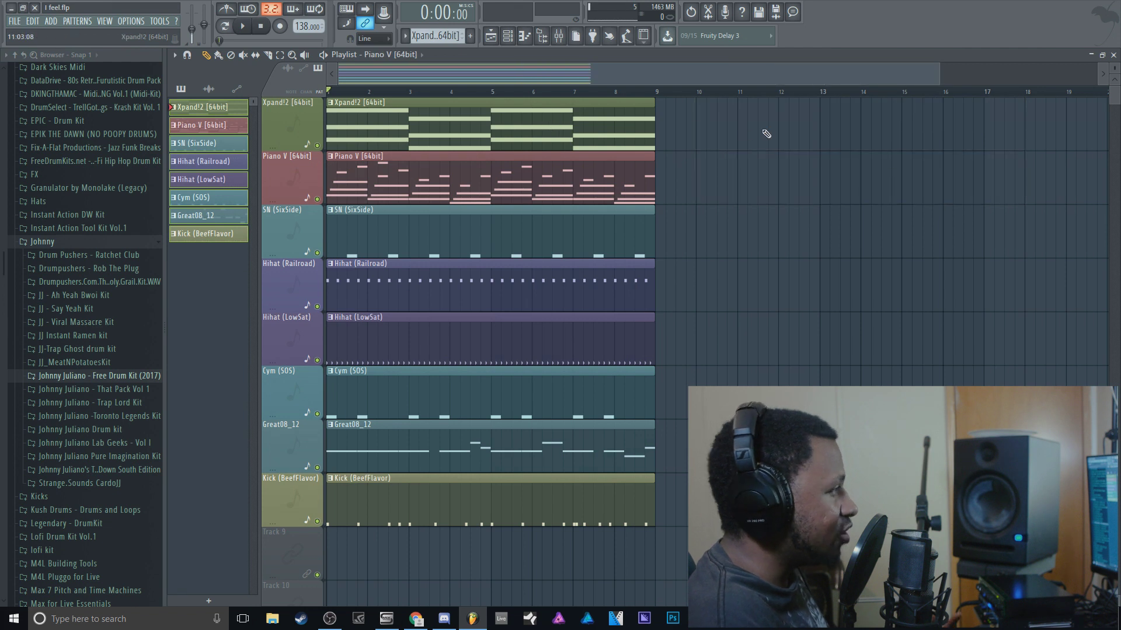
{"action": "left_click", "coordinate": [723, 148]}
{"action": "left_click_drag", "start_coordinate": [777, 75], "coordinate": [1097, 69]}
{"action": "left_click_drag", "start_coordinate": [608, 141], "coordinate": [568, 141]}
{"action": "right_click", "coordinate": [568, 141]}
Add staggered Piano V, SN (SixSide), Hihat (Railroad), Hihat (LowSat) and Cym (SOS) clips from bar 12 onward.
{"action": "left_click", "coordinate": [526, 184]}
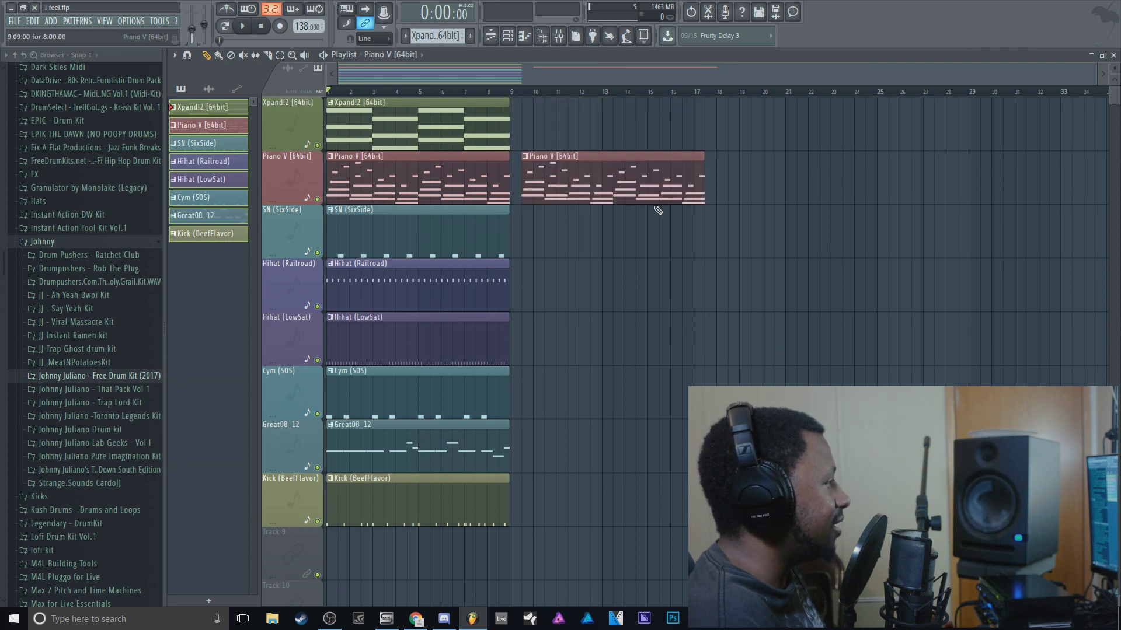
{"action": "left_click", "coordinate": [581, 240]}
{"action": "left_click", "coordinate": [708, 289]}
{"action": "left_click", "coordinate": [775, 341]}
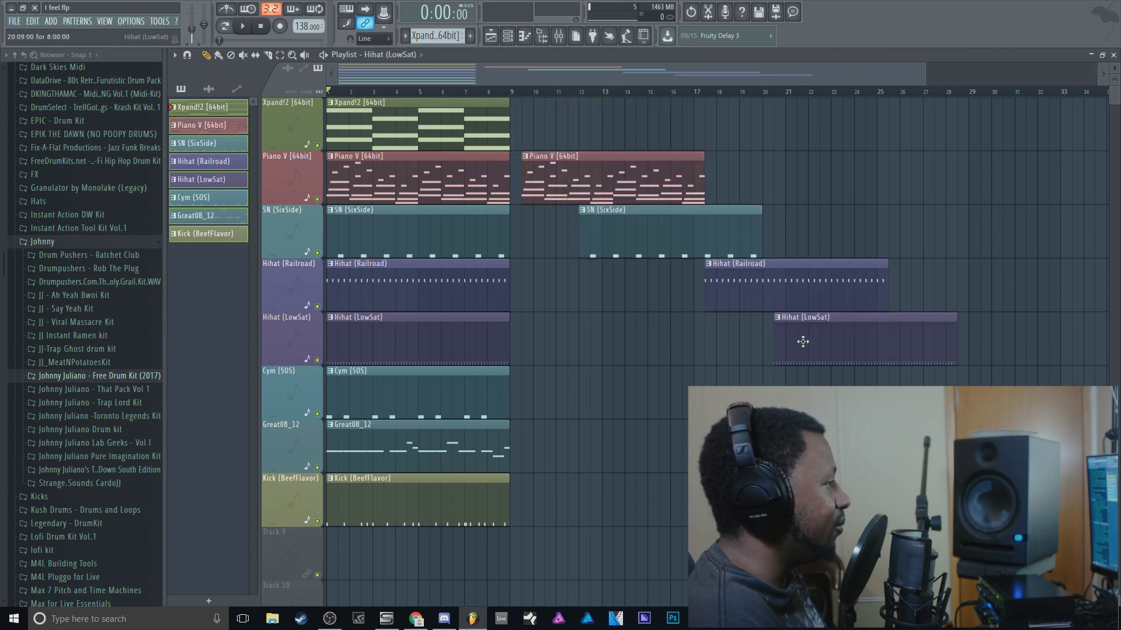
{"action": "left_click", "coordinate": [891, 379]}
Add Xpand!2 clips at bars 9 and 26, a Piano V clip at bar 26, and SN (SixSide) at bar 30.
{"action": "left_click", "coordinate": [563, 129]}
{"action": "left_click_drag", "start_coordinate": [595, 132], "coordinate": [549, 132]}
{"action": "left_click", "coordinate": [904, 130]}
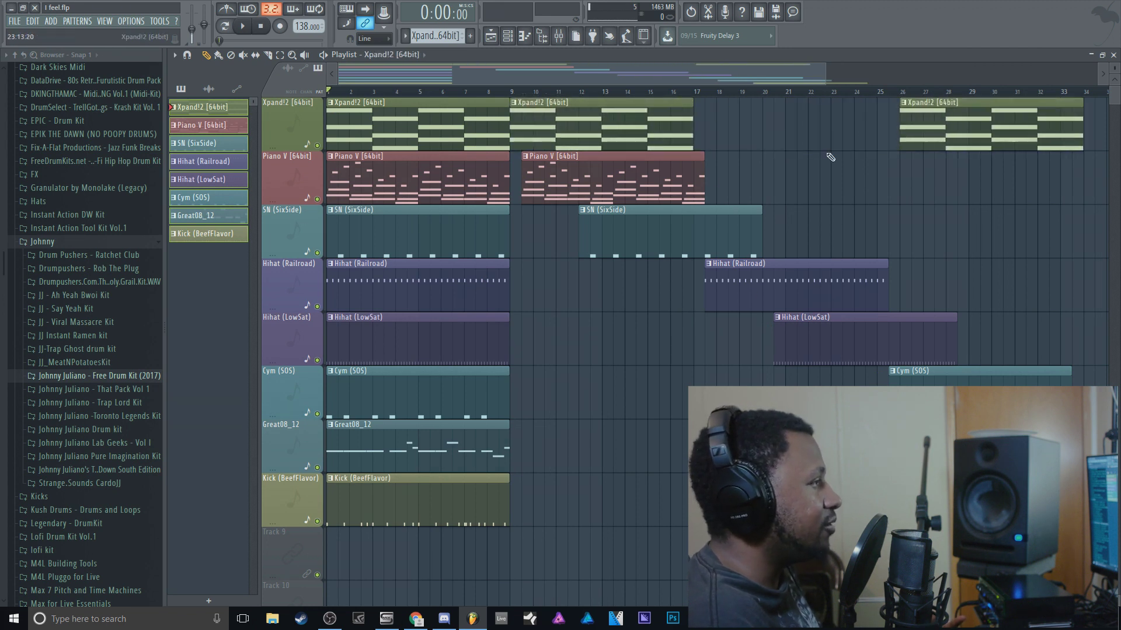
{"action": "left_click", "coordinate": [905, 175]}
{"action": "left_click", "coordinate": [999, 233]}
Paint Xpand!2, Piano V, SN (SixSide) and Hihat (LowSat) clips across later bars, plus Cym (SOS) at bar 42.
{"action": "scroll", "coordinate": [909, 149], "scroll_direction": "down", "scroll_amount": 1}
{"action": "scroll", "coordinate": [908, 147], "scroll_direction": "up", "scroll_amount": 1}
{"action": "left_click_drag", "start_coordinate": [823, 76], "coordinate": [1078, 76]}
{"action": "left_click_drag", "start_coordinate": [835, 129], "coordinate": [1050, 129]}
{"action": "left_click_drag", "start_coordinate": [881, 175], "coordinate": [1037, 181]}
{"action": "left_click_drag", "start_coordinate": [902, 234], "coordinate": [1092, 234]}
{"action": "left_click_drag", "start_coordinate": [908, 338], "coordinate": [1092, 338]}
{"action": "left_click", "coordinate": [901, 376]}
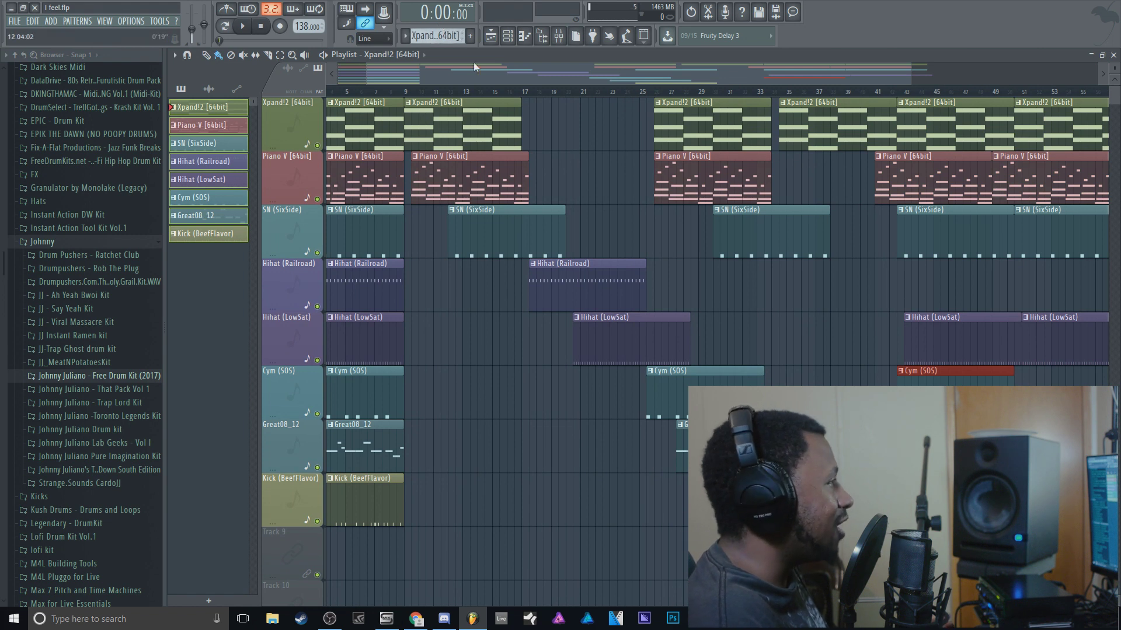
Pick Hihat (LowSat) as the pattern and add a Hihat (LowSat) clip around bar 34.
{"action": "scroll", "coordinate": [437, 35], "scroll_direction": "down", "scroll_amount": 2}
{"action": "scroll", "coordinate": [436, 35], "scroll_direction": "down", "scroll_amount": 2}
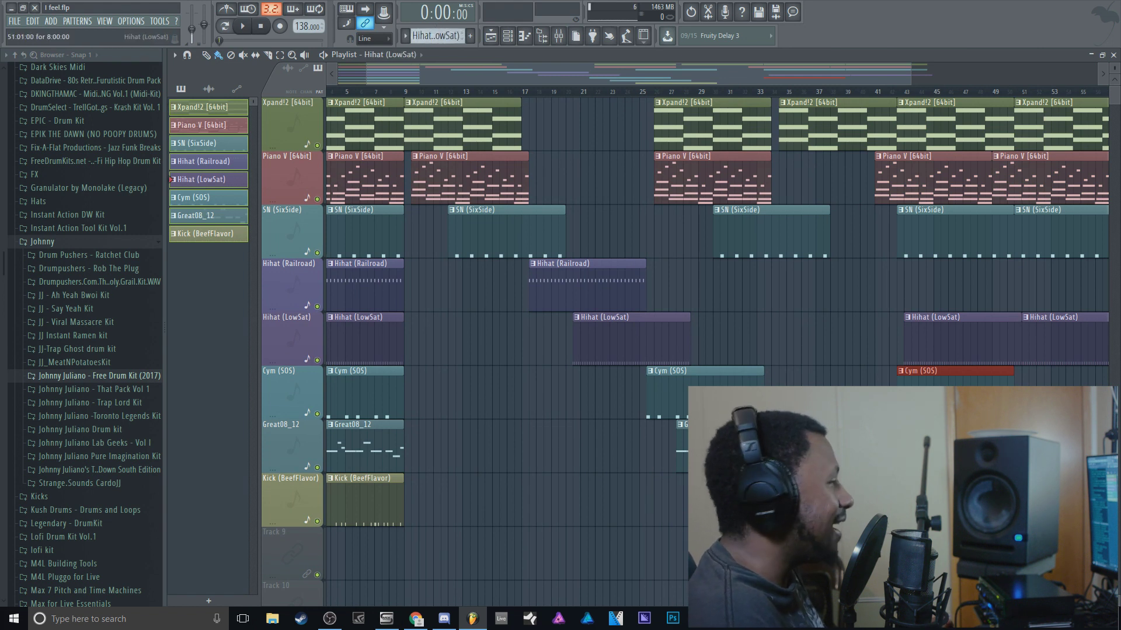
{"action": "left_click", "coordinate": [578, 472]}
{"action": "left_click", "coordinate": [796, 323]}
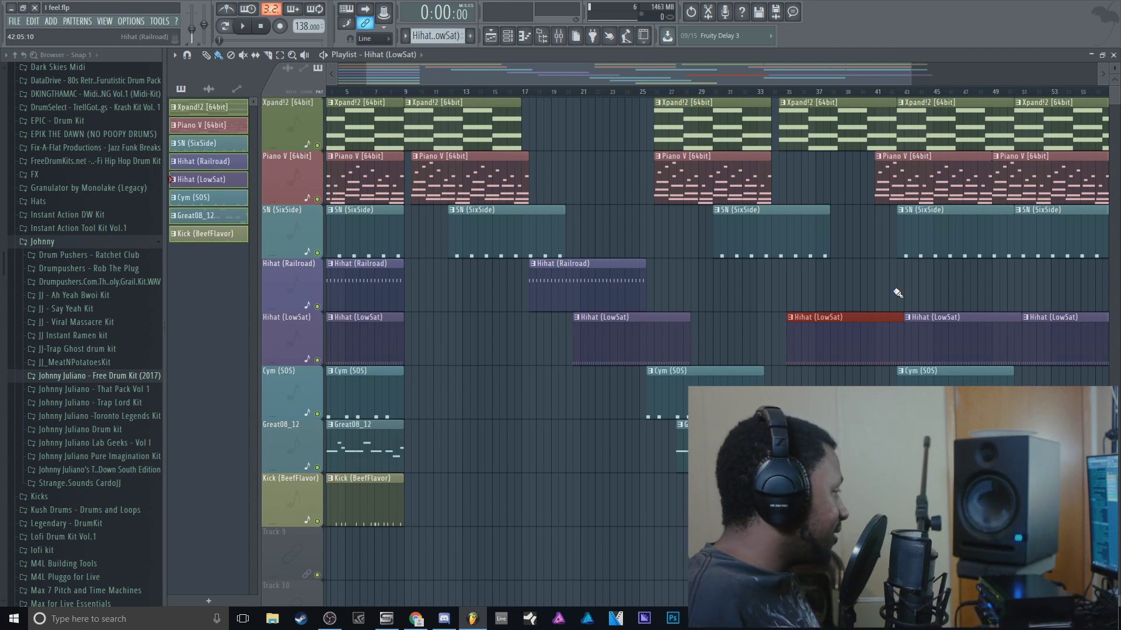
Delete all playlist clips, including test hihat clips on tracks 1–4, and return to bar 1.
{"action": "key", "text": "ctrl+a"}
{"action": "key", "text": "Delete"}
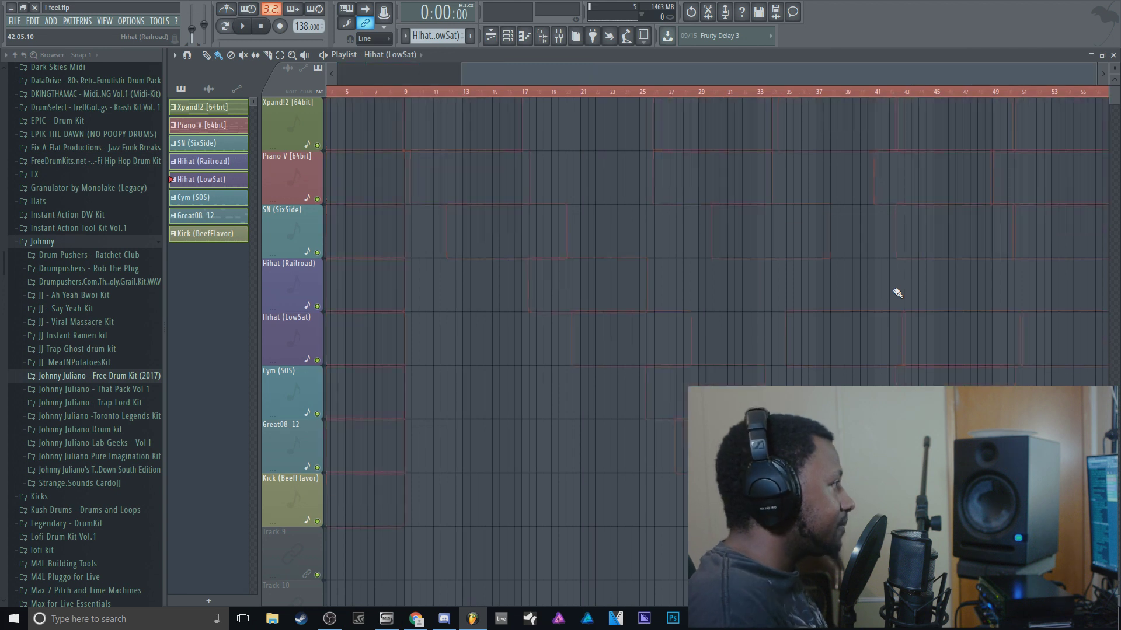
{"action": "left_click", "coordinate": [353, 136]}
{"action": "left_click", "coordinate": [367, 188]}
{"action": "left_click", "coordinate": [385, 230]}
{"action": "left_click", "coordinate": [409, 286]}
{"action": "key", "text": "ctrl+a"}
{"action": "key", "text": "Delete"}
{"action": "left_click", "coordinate": [345, 67]}
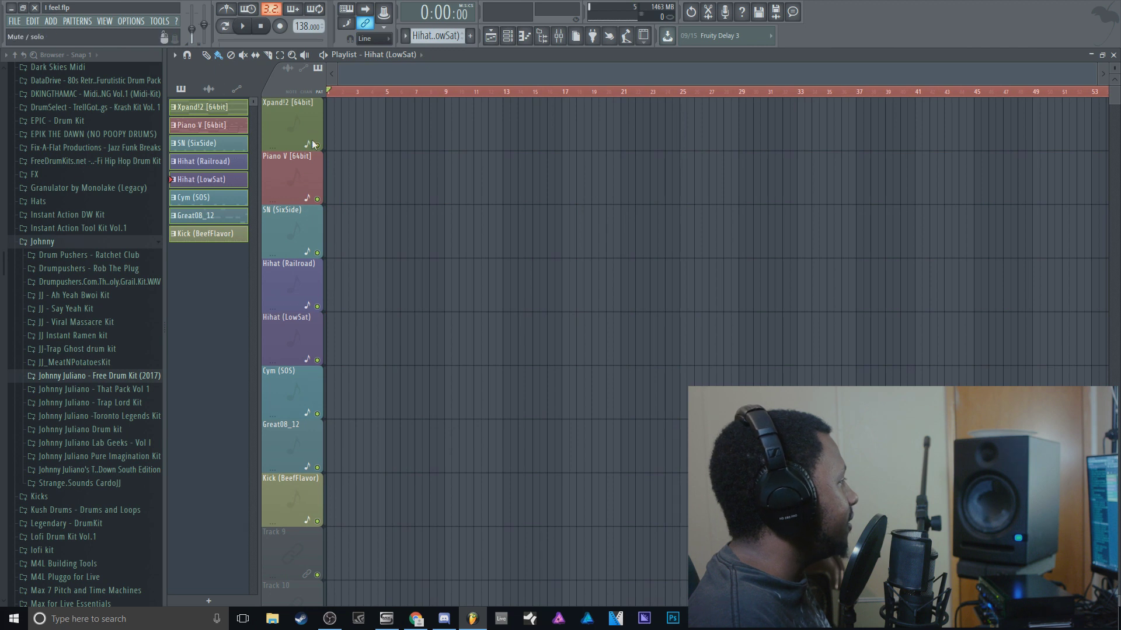
Run the Lock all playlist tracks to content macro again and answer the resize prompt.
{"action": "left_click", "coordinate": [175, 22]}
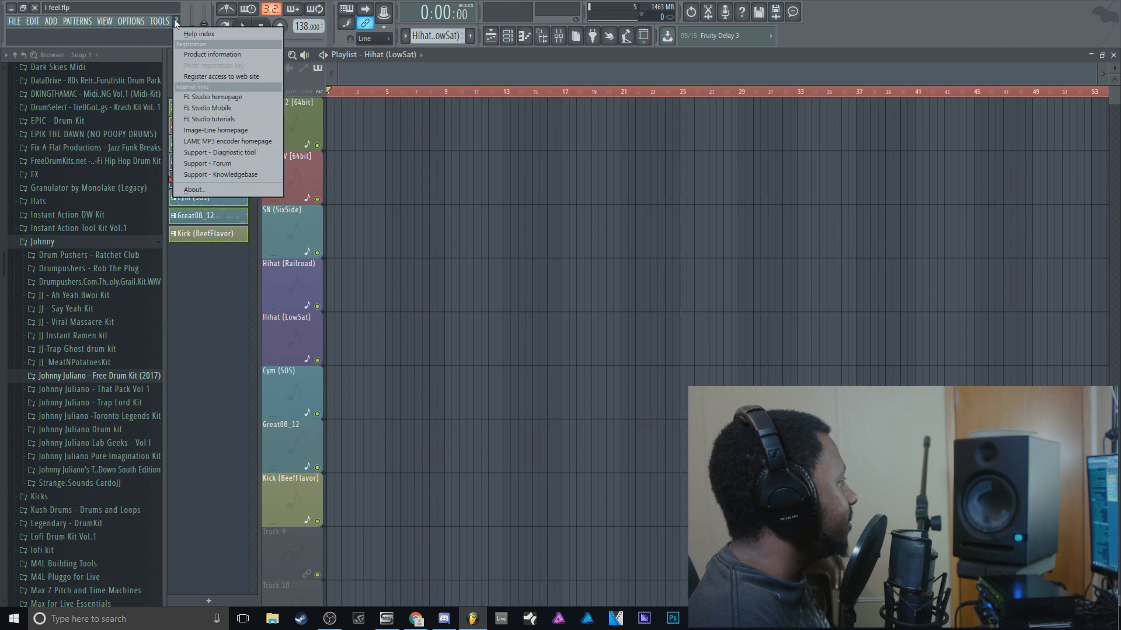
{"action": "left_click", "coordinate": [131, 21]}
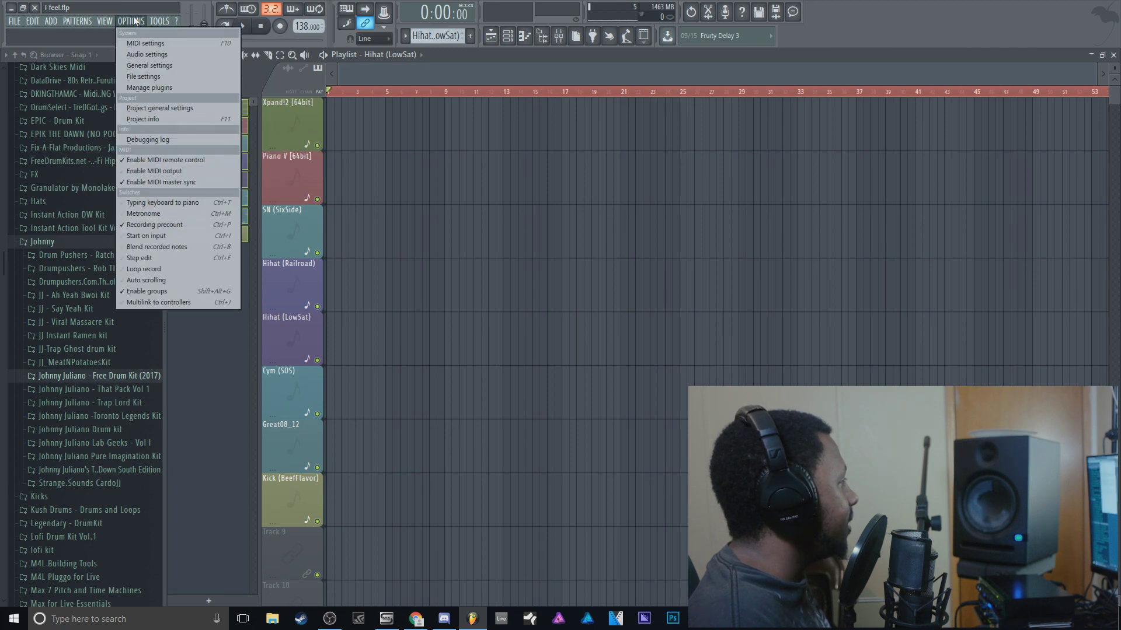
{"action": "mouse_move", "coordinate": [159, 21]}
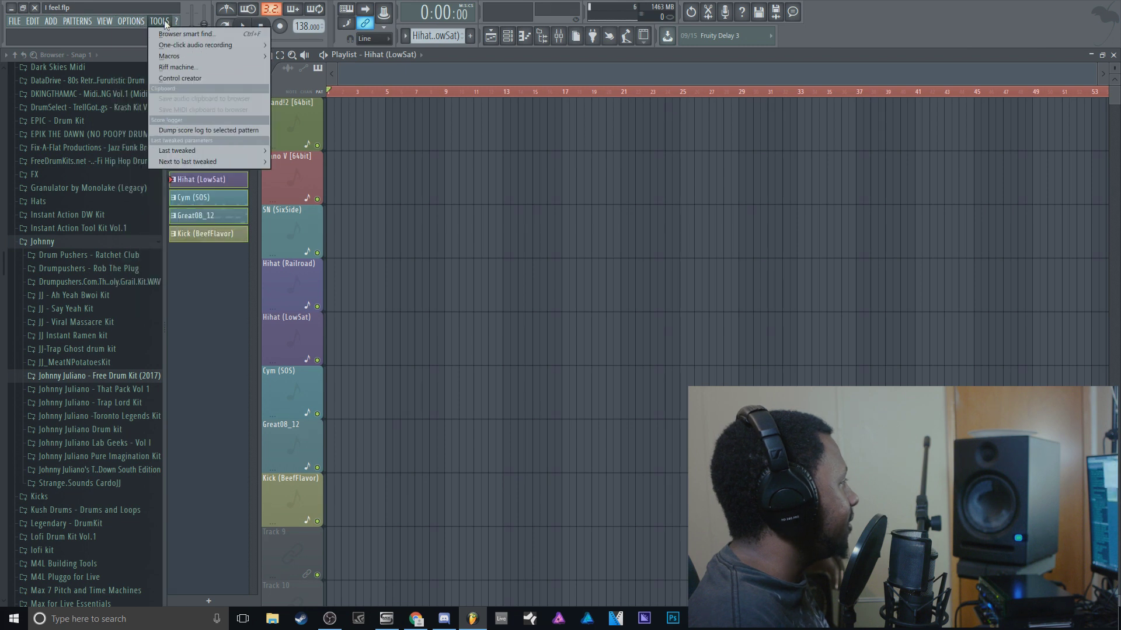
{"action": "mouse_move", "coordinate": [170, 56]}
{"action": "left_click", "coordinate": [306, 164]}
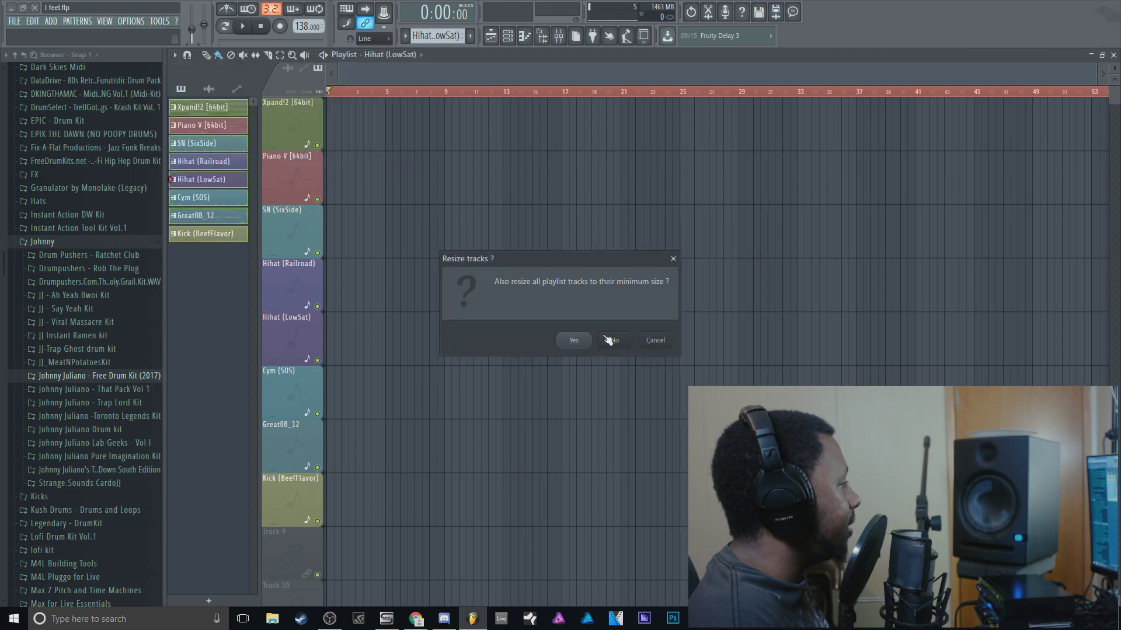
{"action": "left_click", "coordinate": [611, 340]}
Place and remove test Hihat (LowSat) and Xpand!2 clips on the first three tracks.
{"action": "left_click", "coordinate": [356, 164]}
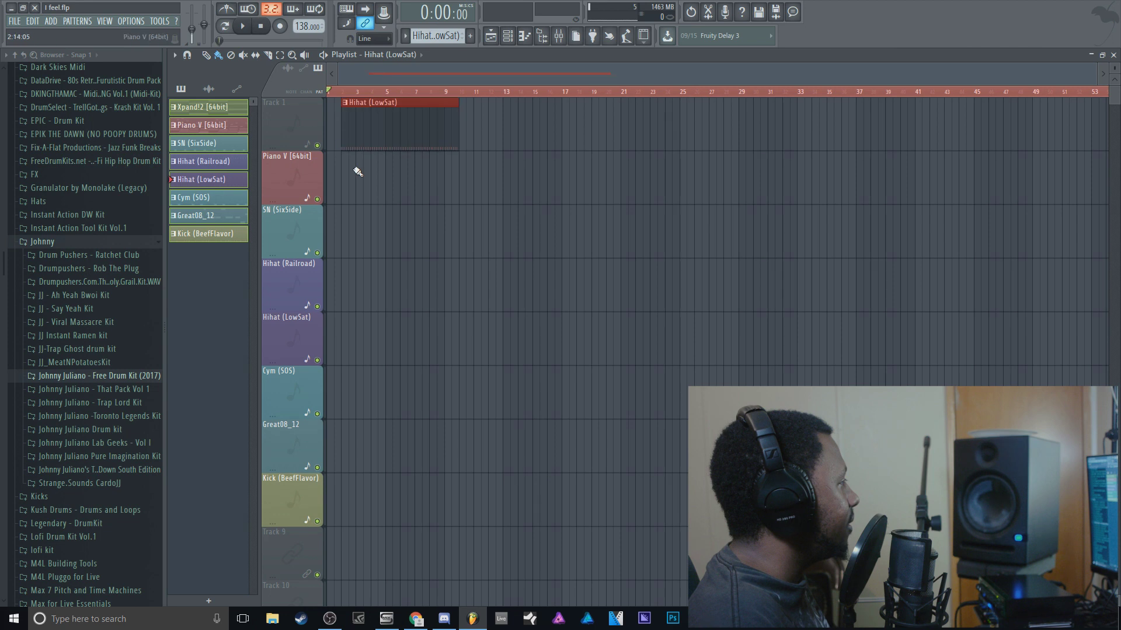
{"action": "right_click", "coordinate": [363, 129]}
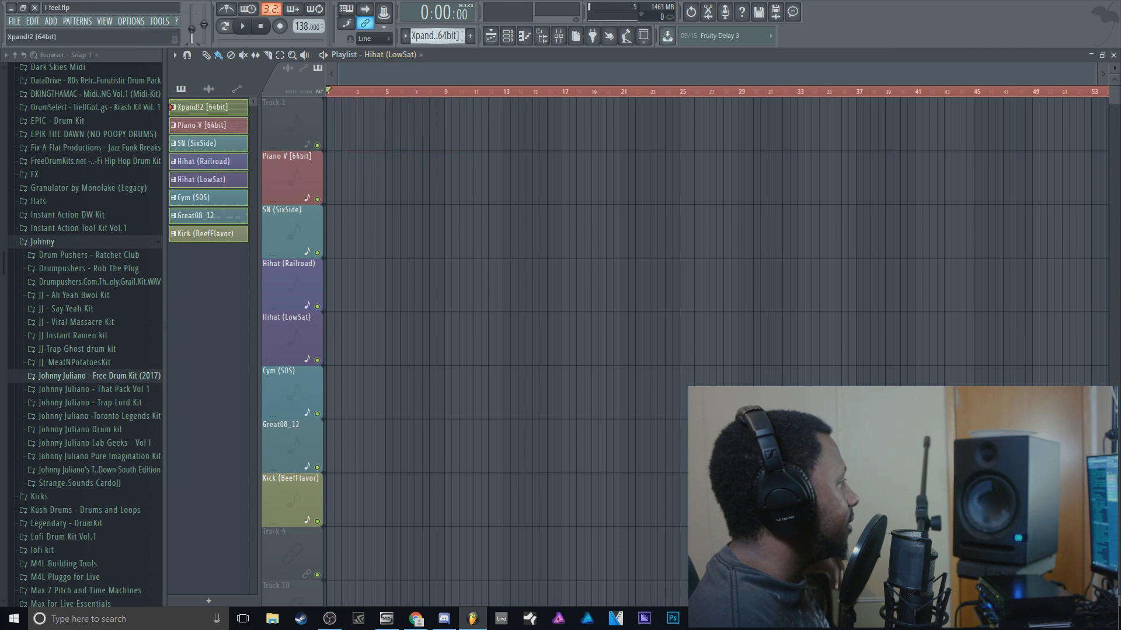
{"action": "left_click", "coordinate": [383, 140]}
{"action": "left_click", "coordinate": [426, 176]}
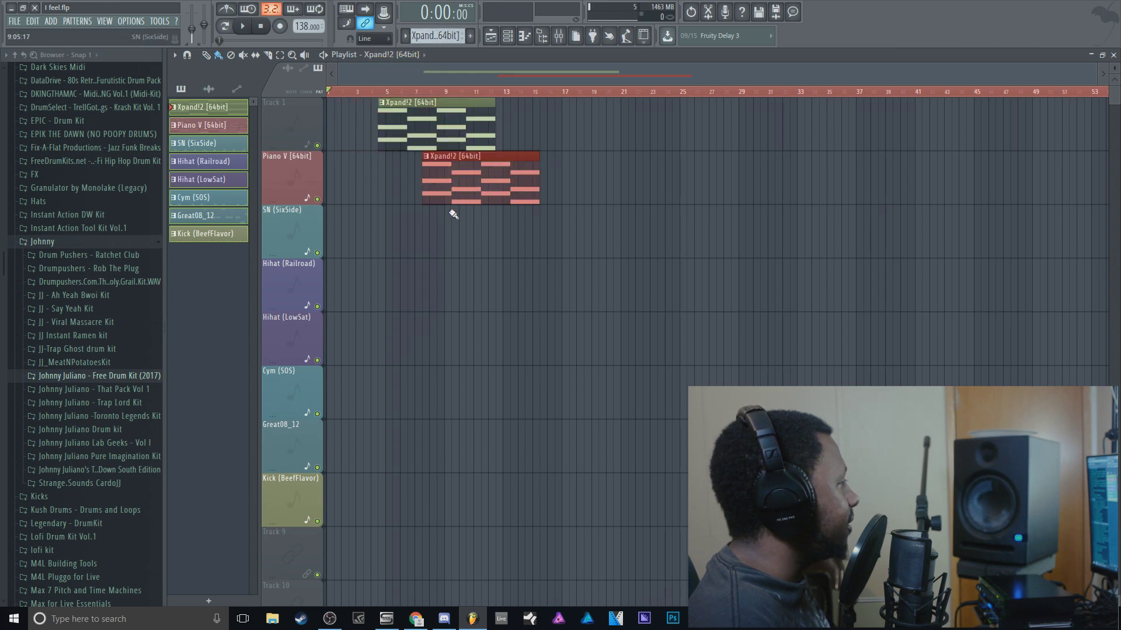
{"action": "left_click", "coordinate": [453, 228]}
{"action": "right_click", "coordinate": [479, 249]}
{"action": "right_click", "coordinate": [461, 187]}
{"action": "right_click", "coordinate": [420, 128]}
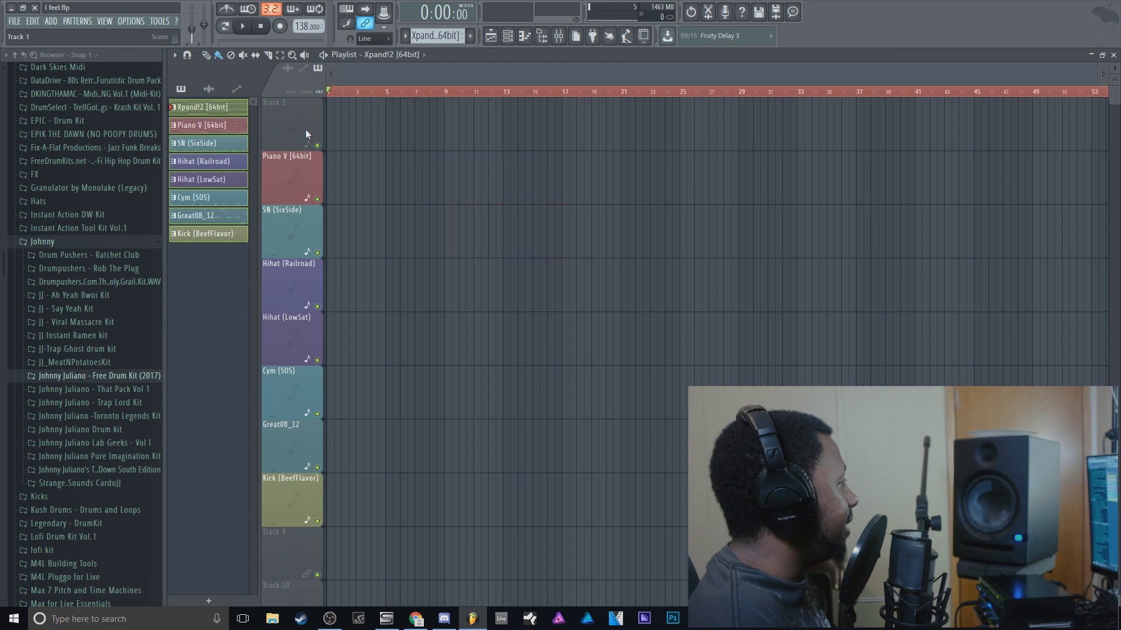
{"action": "right_click", "coordinate": [289, 135]}
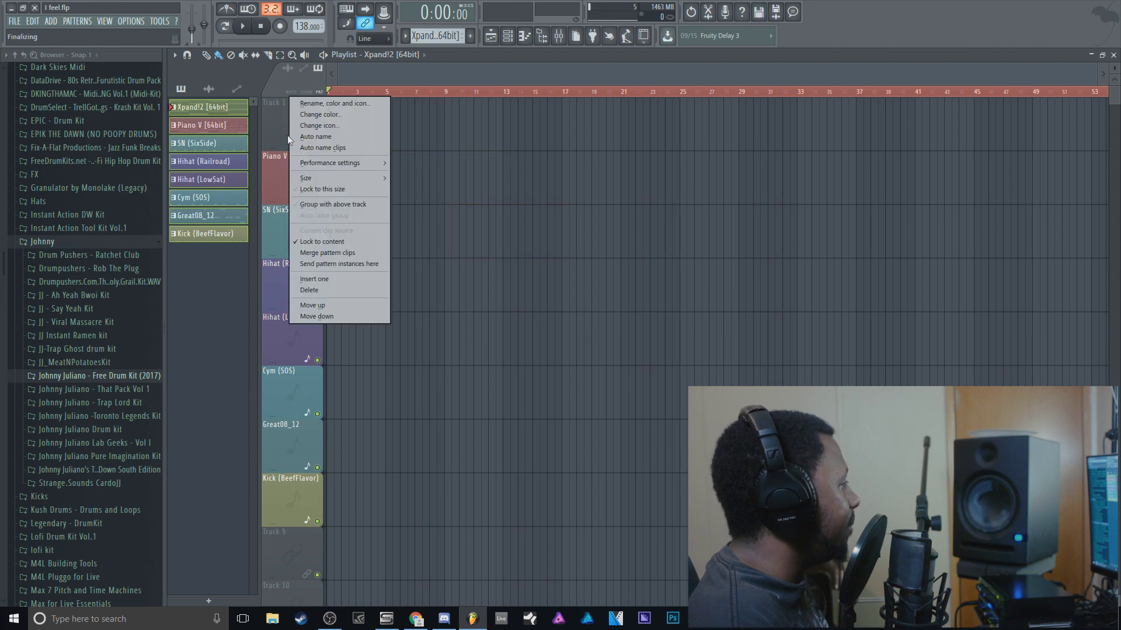
{"action": "left_click", "coordinate": [553, 58]}
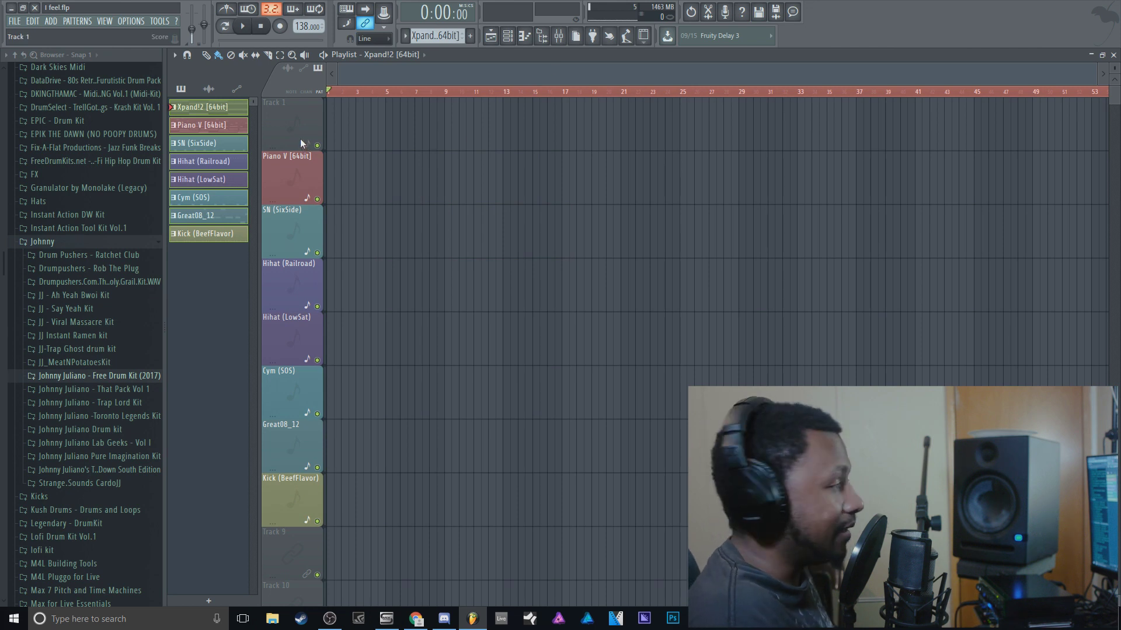
Paint an Xpand!2 clip at bars 1–9 on Track 1 and auto-name it Xpand!2 [64bit].
{"action": "left_click", "coordinate": [358, 125]}
{"action": "right_click", "coordinate": [280, 134]}
{"action": "left_click", "coordinate": [285, 129]}
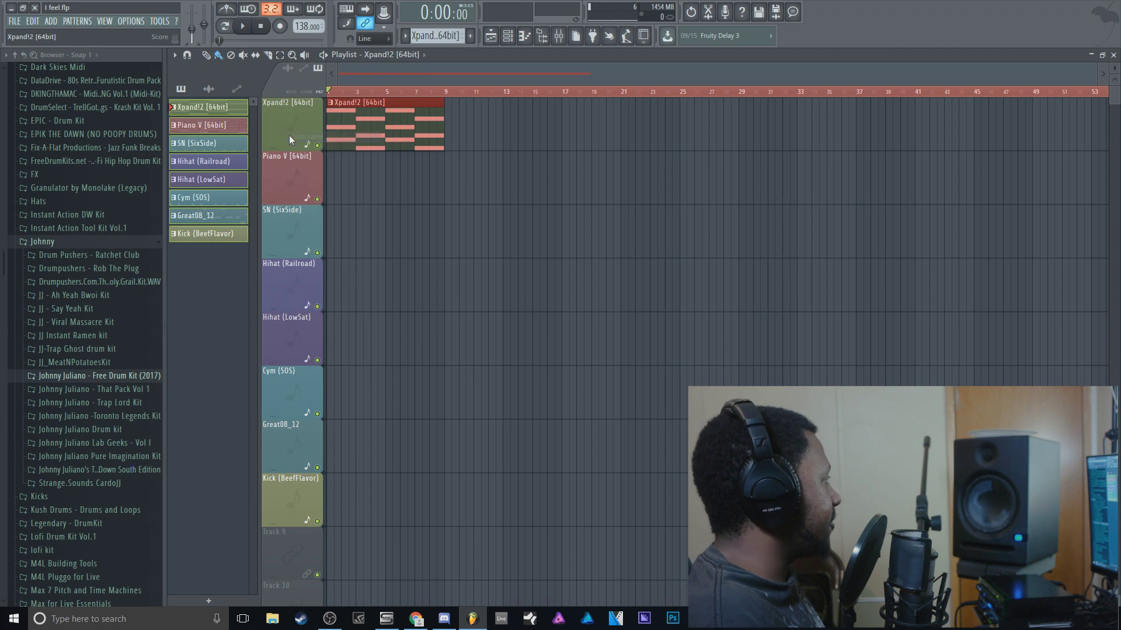